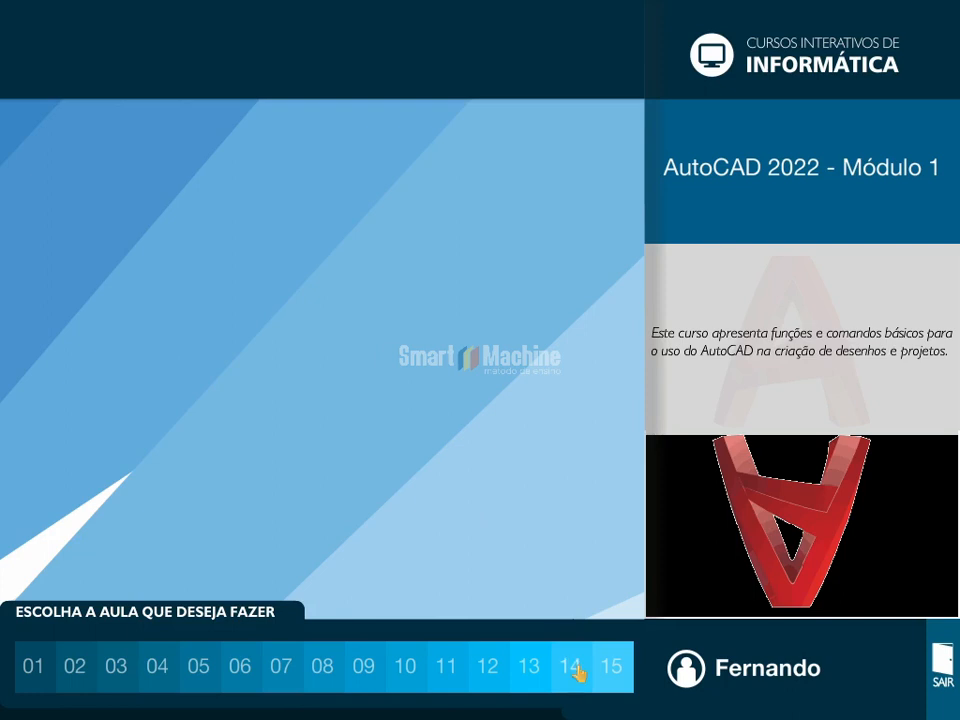
Open lesson 14, Unir e Separar, of the AutoCAD 2022 course and start watching it.
click(572, 668)
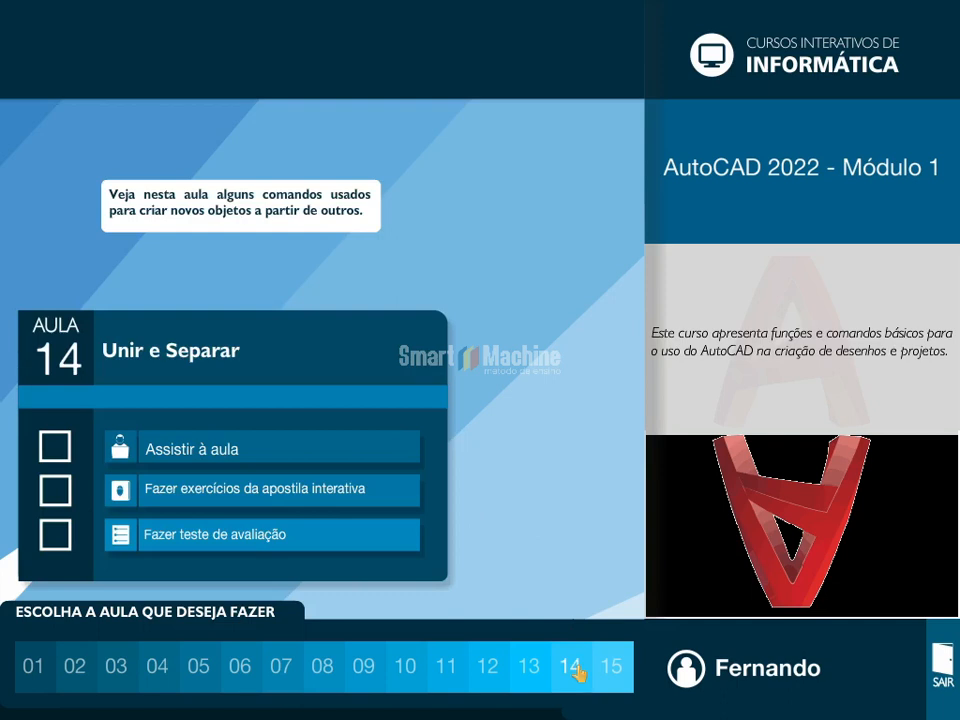
click(221, 451)
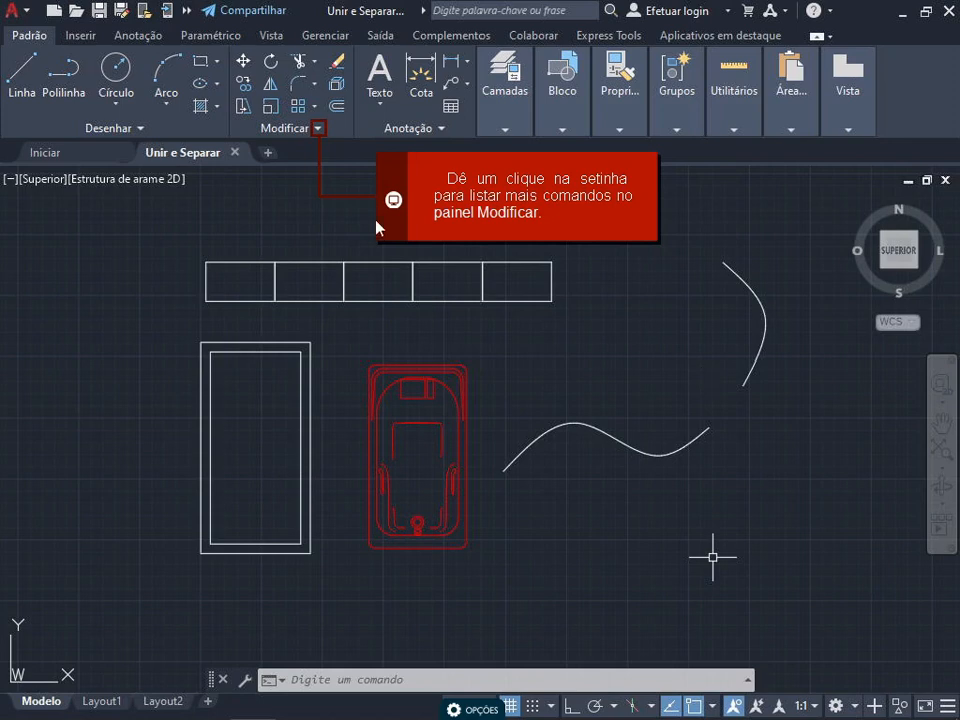
Break the first rectangle in the upper row at its lower-right corner and delete its left and bottom piece.
click(321, 128)
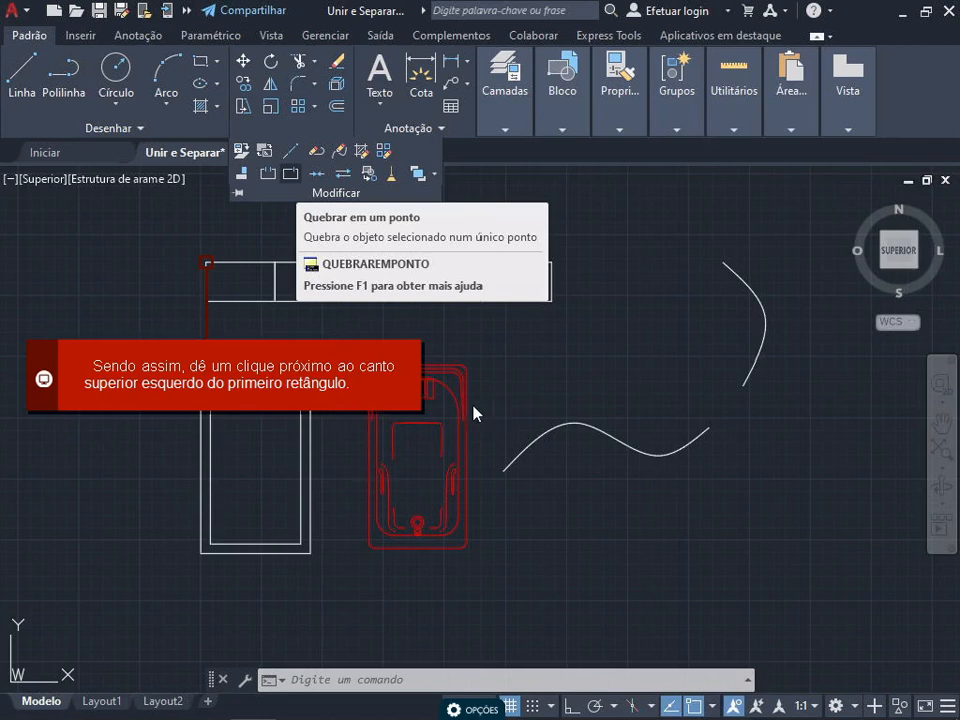
click(206, 264)
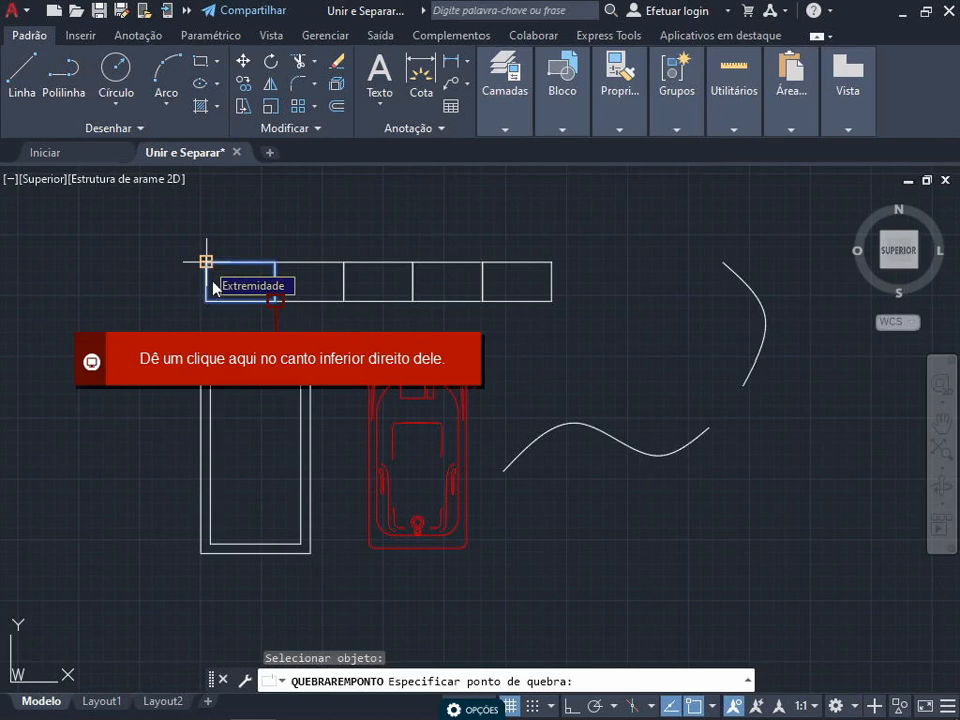
click(275, 300)
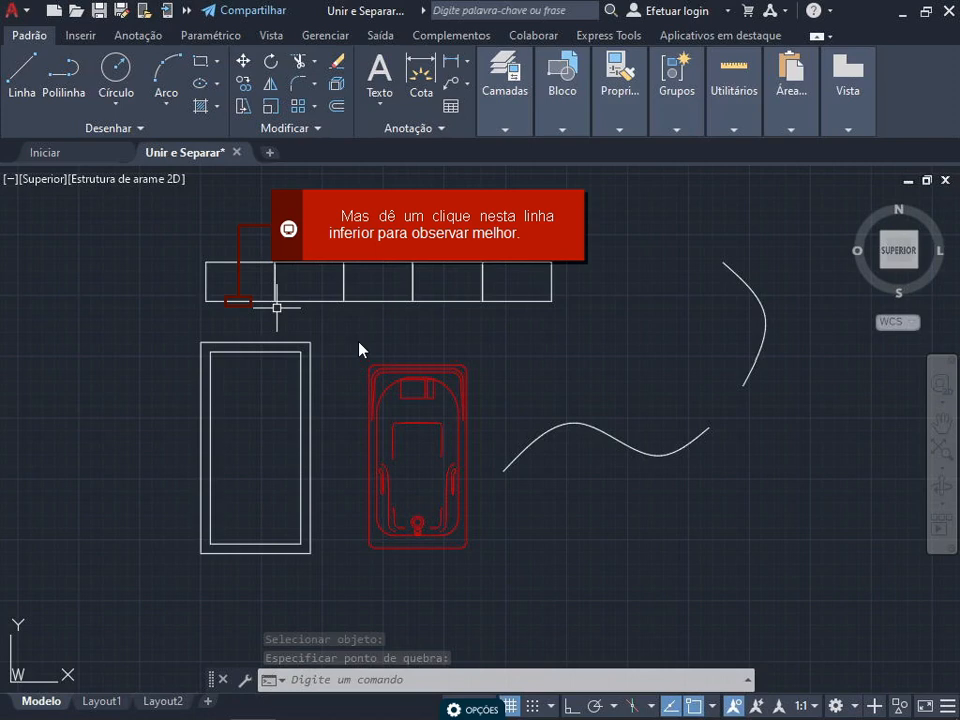
click(238, 300)
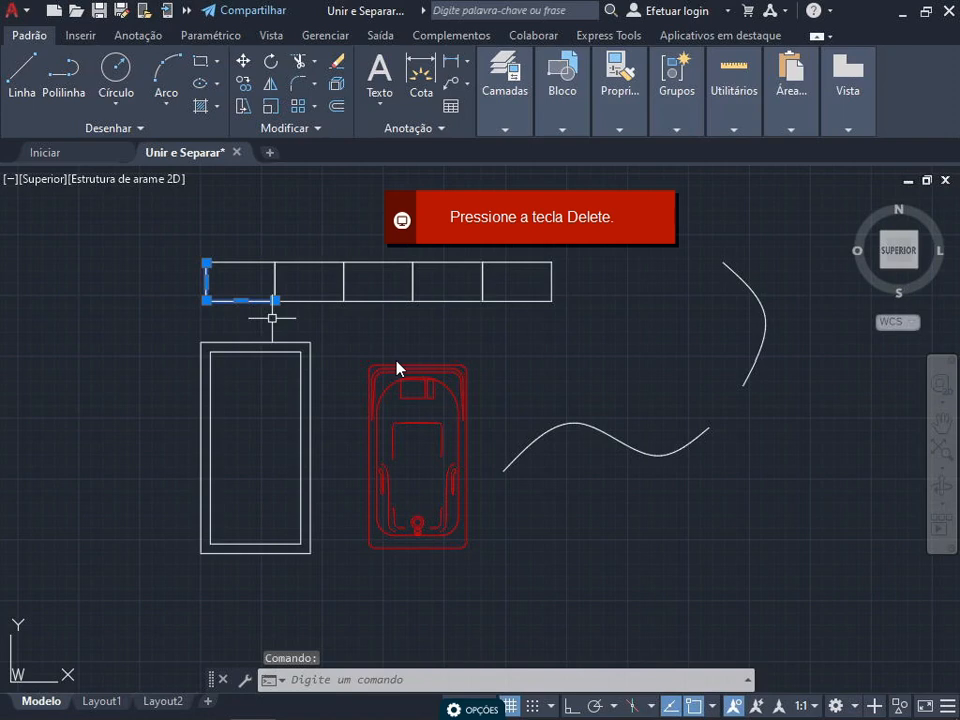
key(Delete)
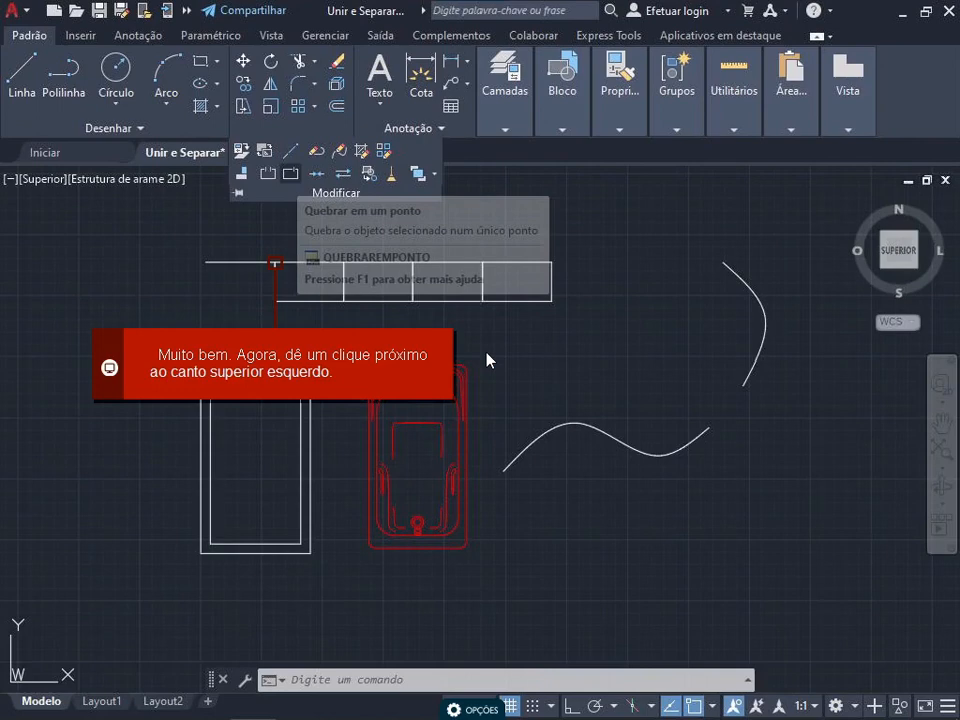
Break the second rectangle in the row at its upper-right corner and delete its top edge.
click(274, 266)
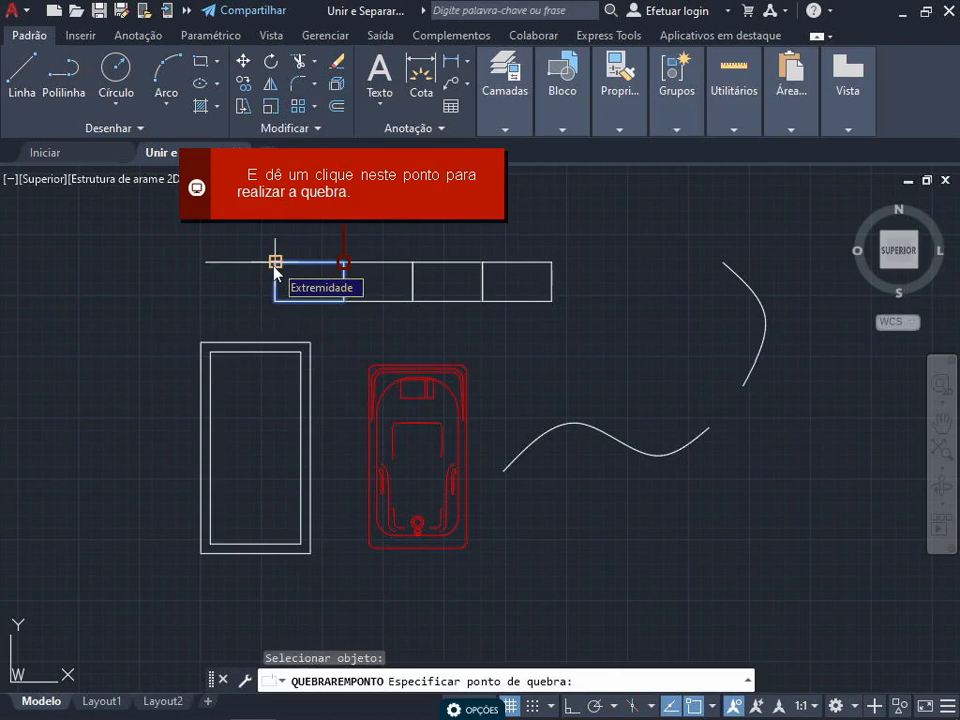
click(343, 264)
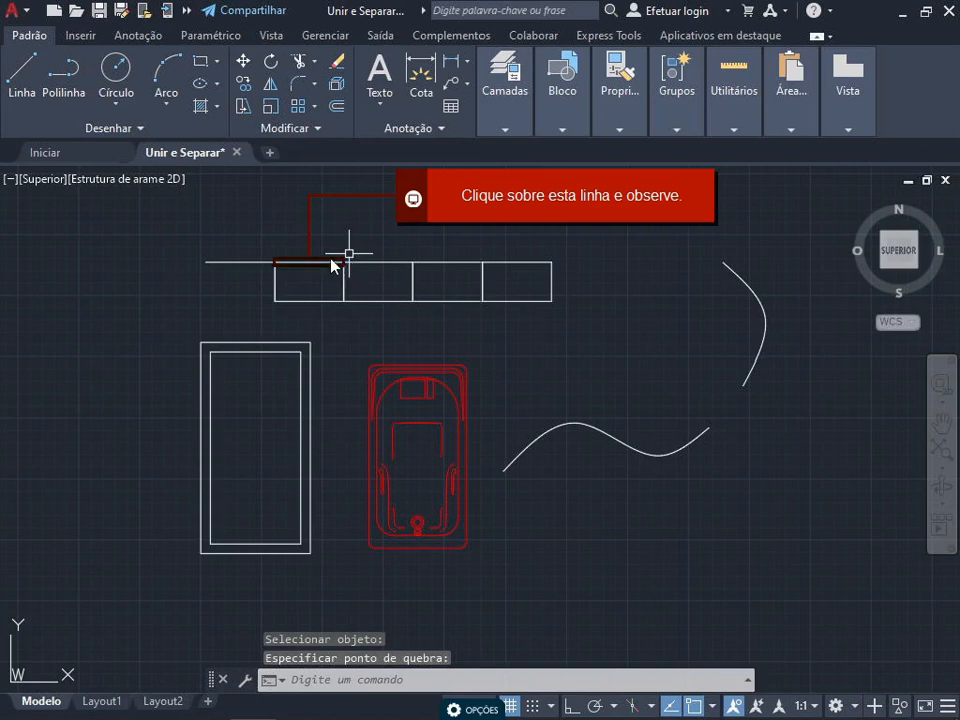
click(332, 262)
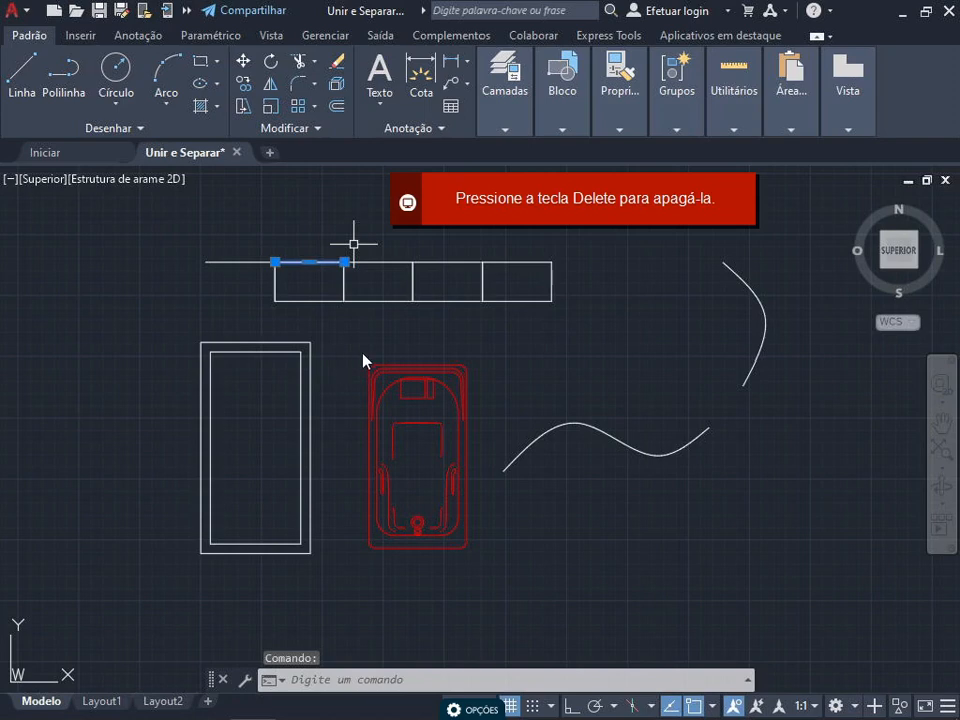
key(Delete)
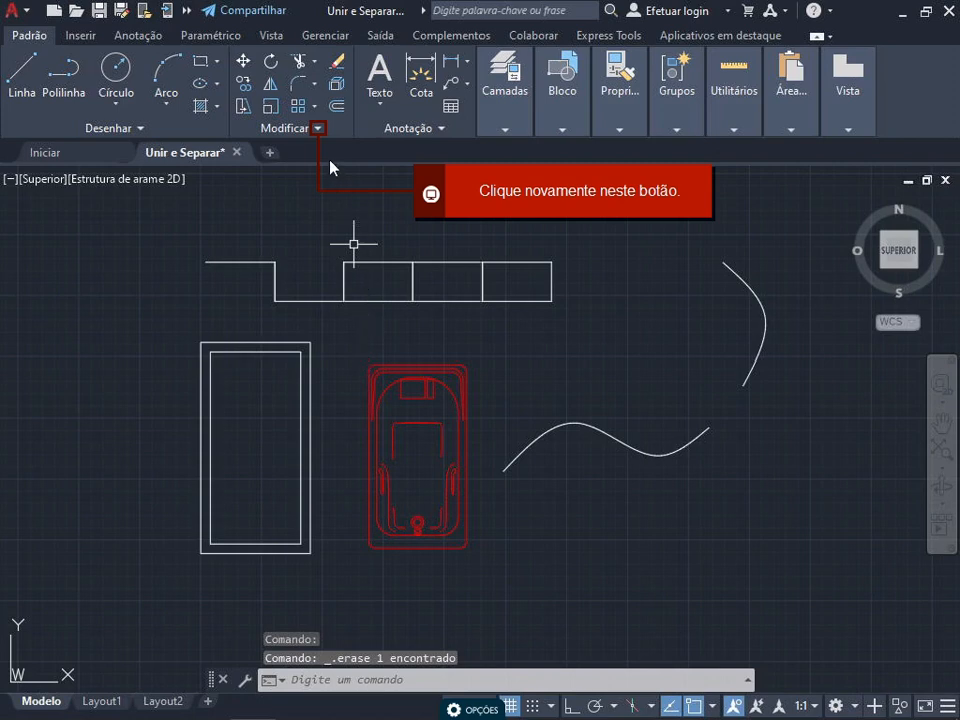
Break the third rectangle in the row at its lower-right corner and delete its left and bottom piece.
click(319, 129)
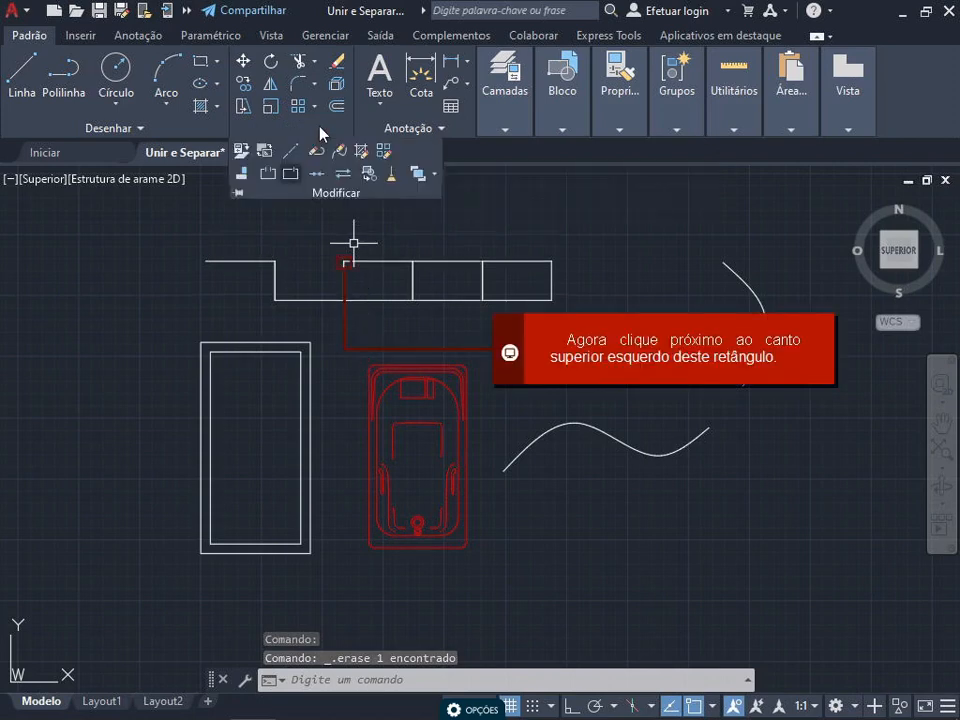
click(344, 263)
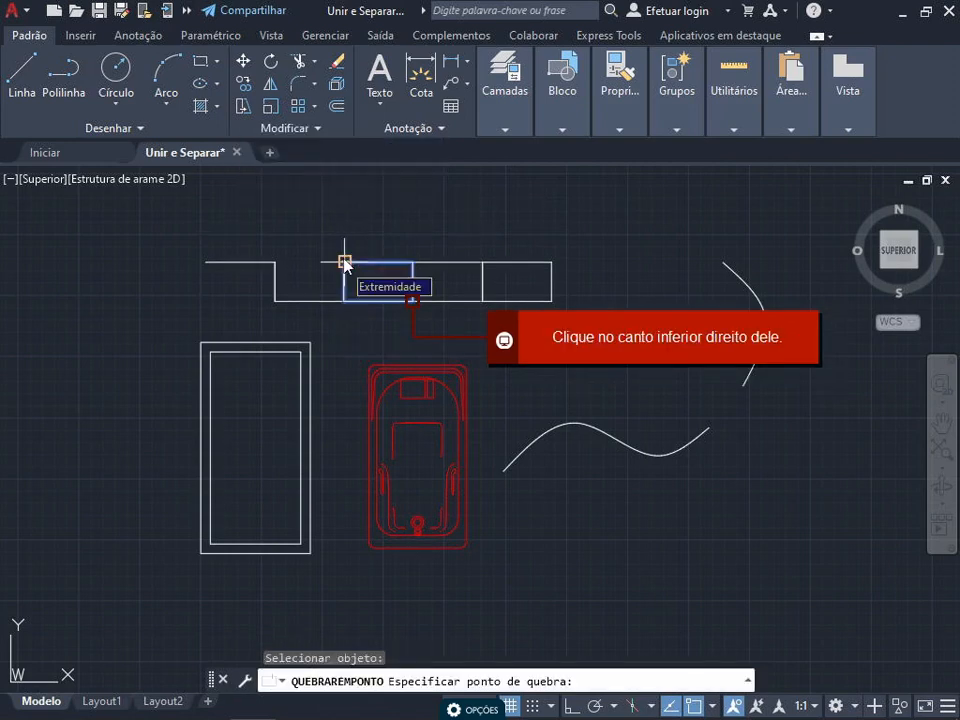
click(412, 300)
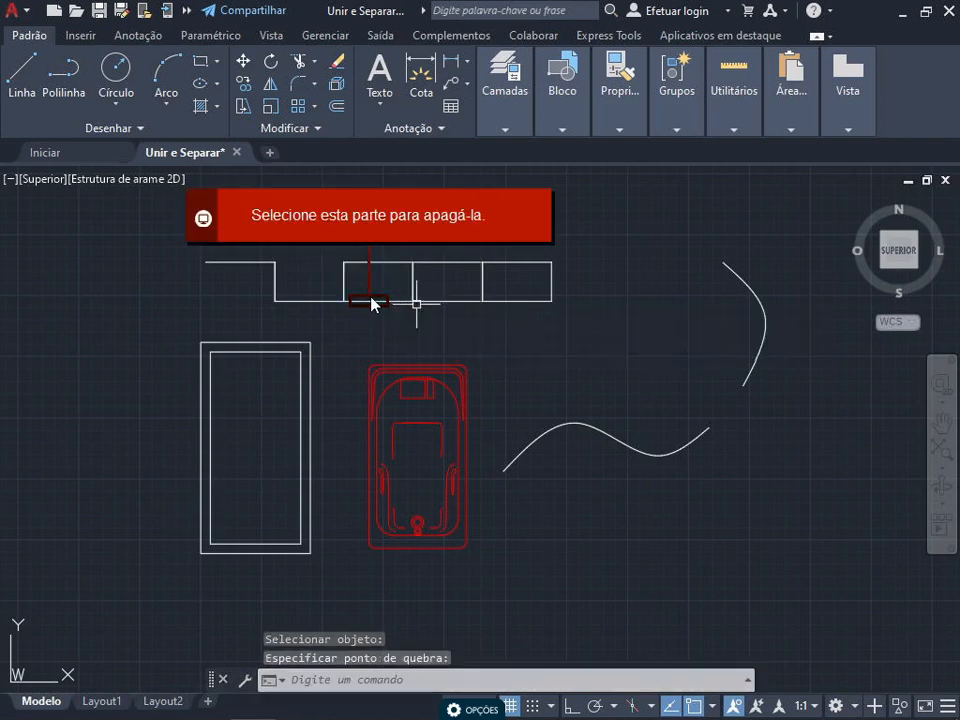
click(374, 302)
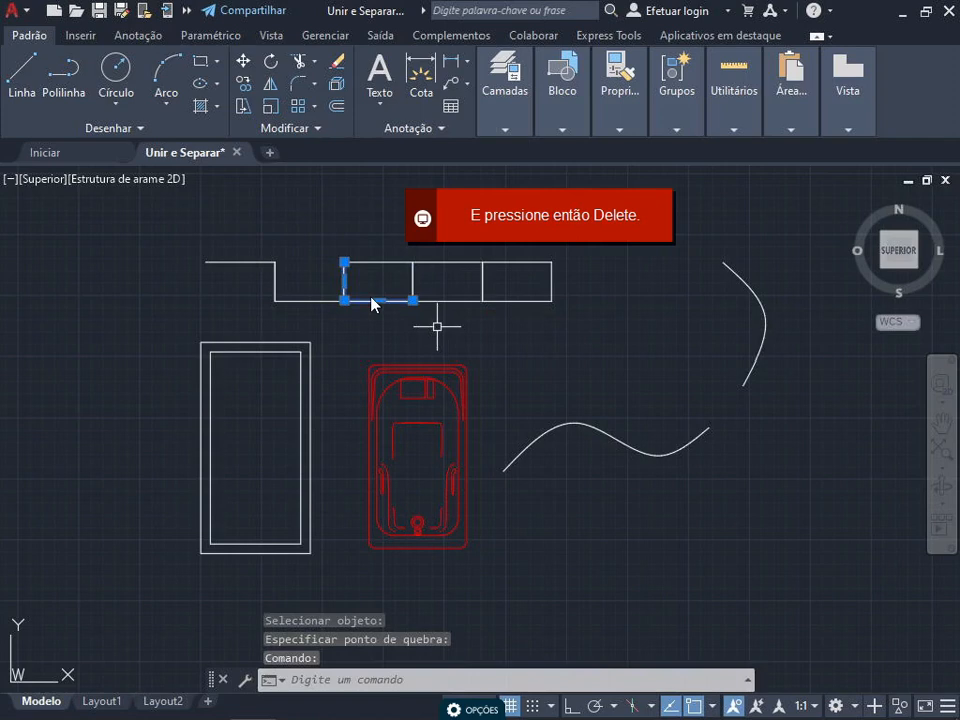
key(Delete)
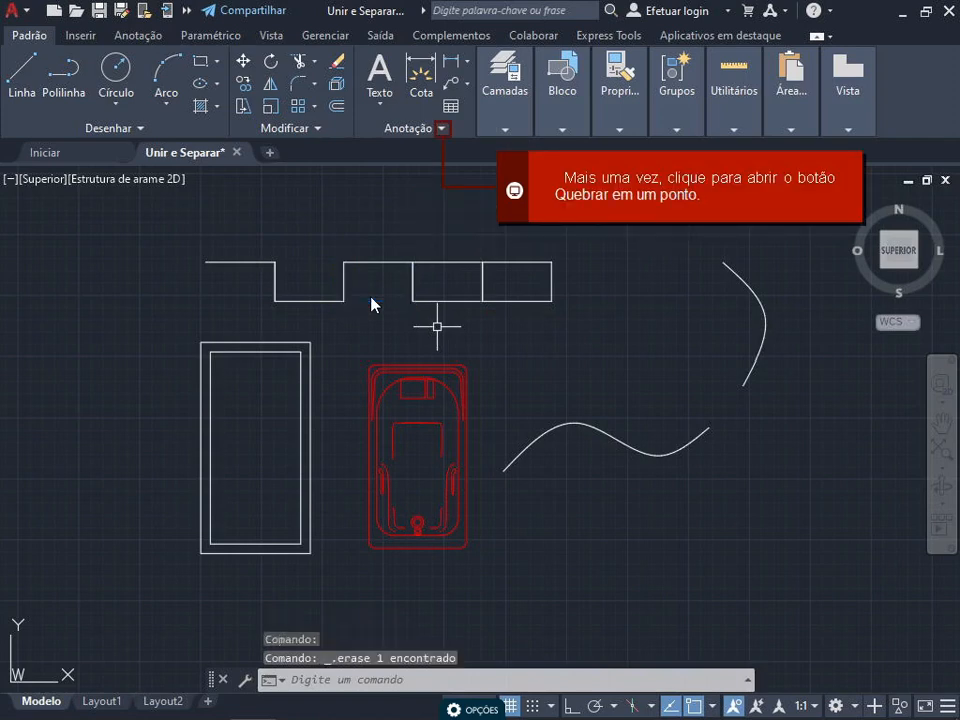
Break the fourth rectangle in the row at its upper-right corner and delete its top edge.
click(444, 127)
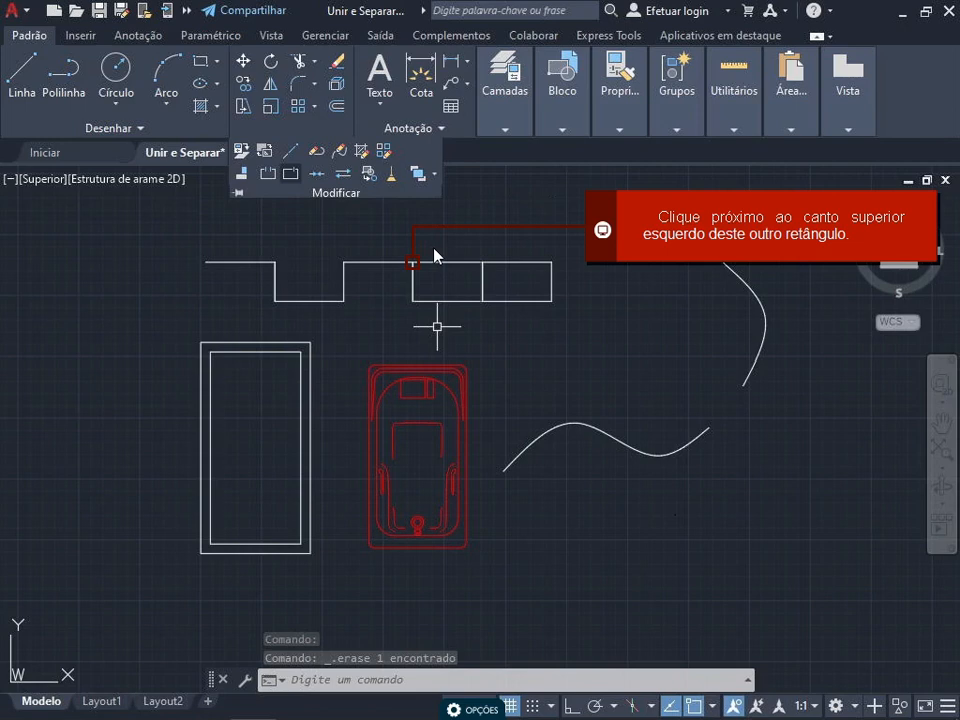
click(413, 263)
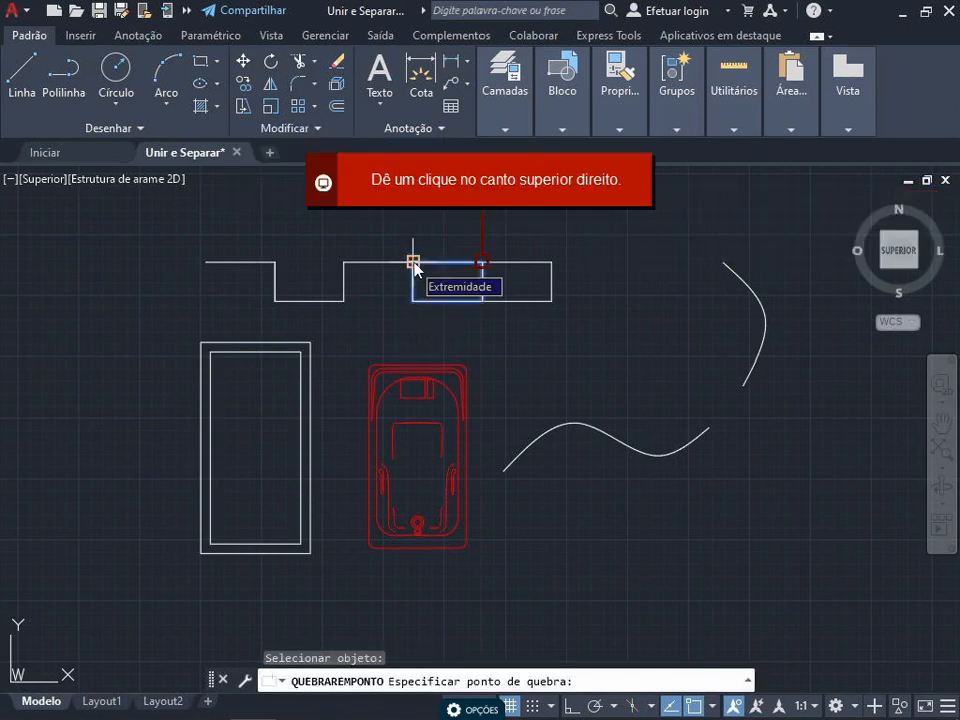
click(483, 266)
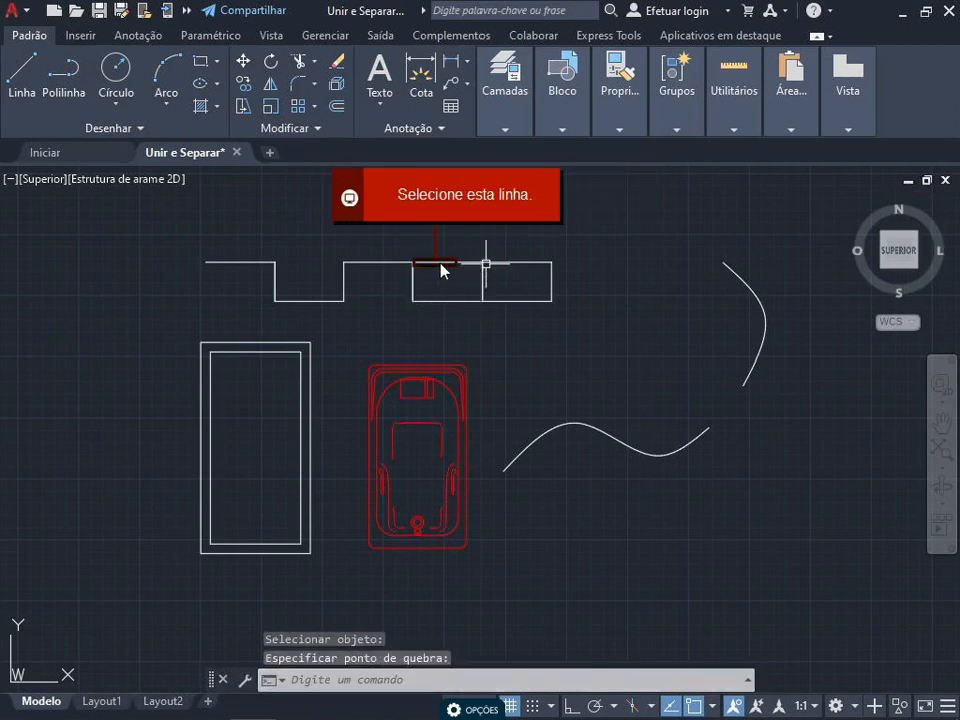
click(441, 266)
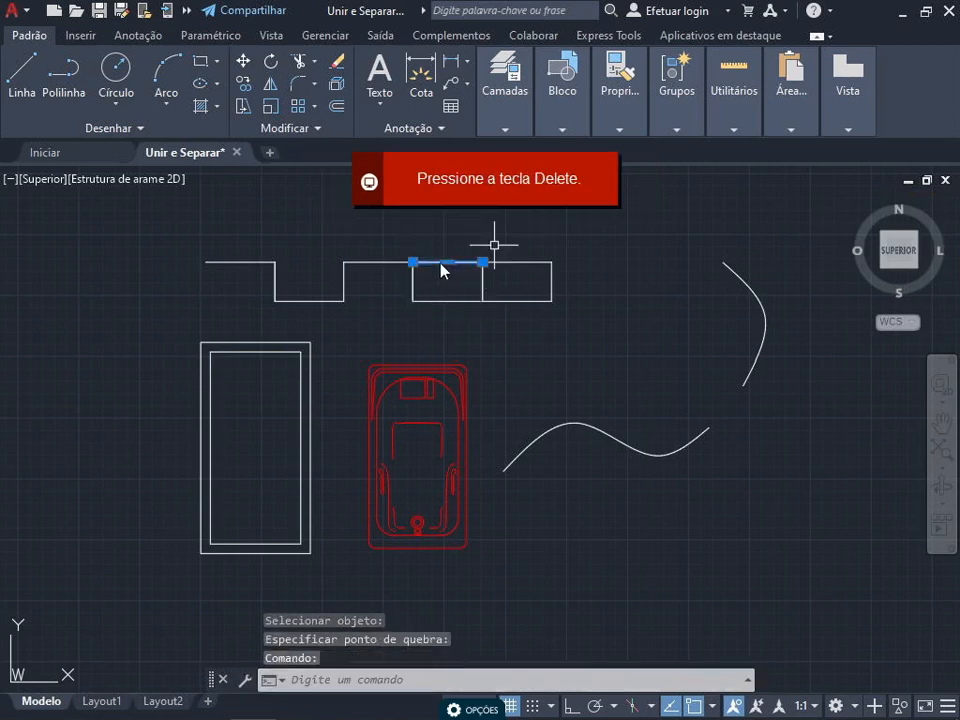
key(Delete)
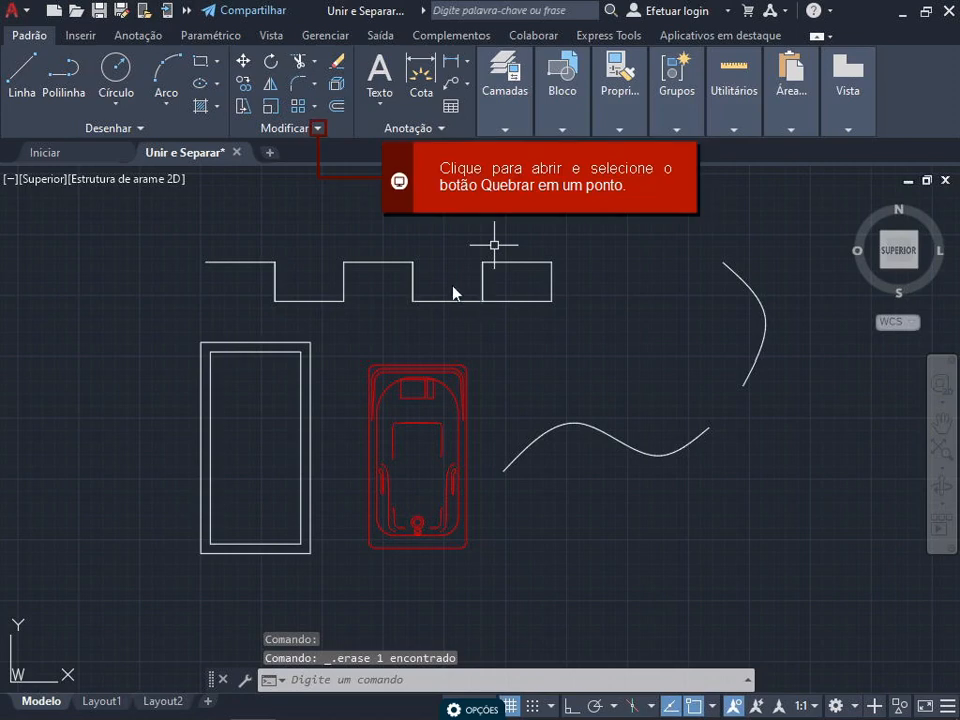
Break the fifth rectangle in the row at its lower-right corner and delete its left and bottom piece.
click(320, 130)
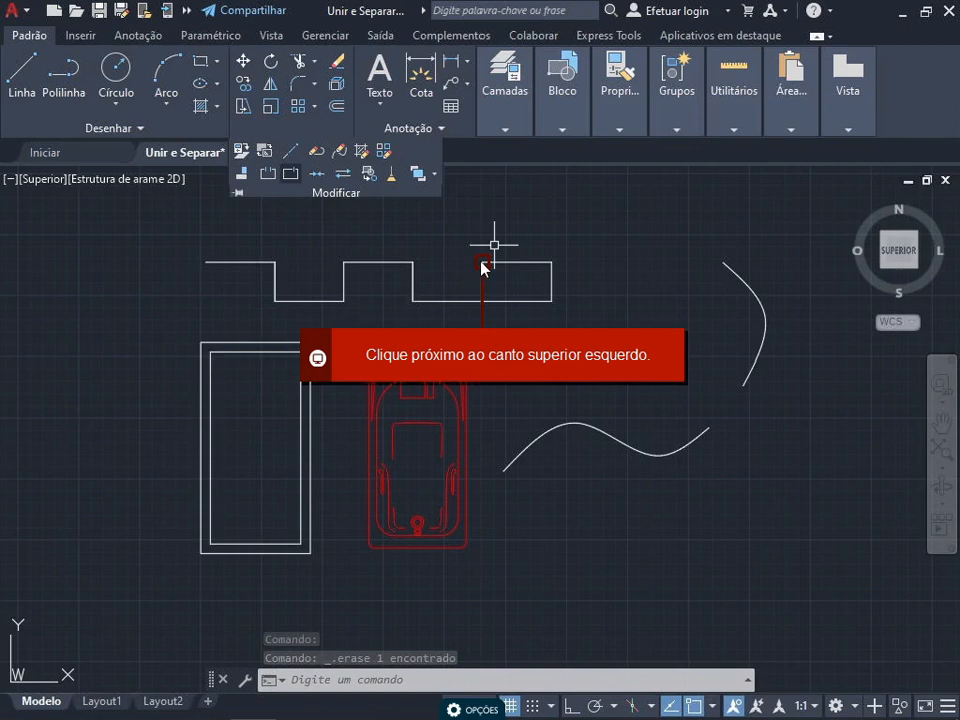
click(483, 266)
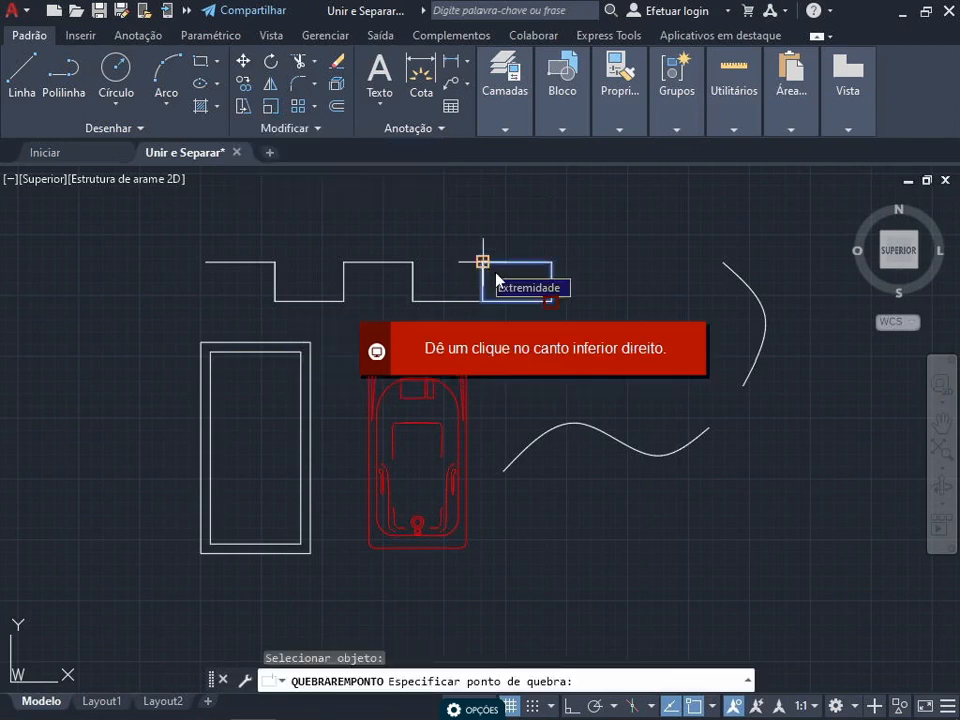
click(551, 300)
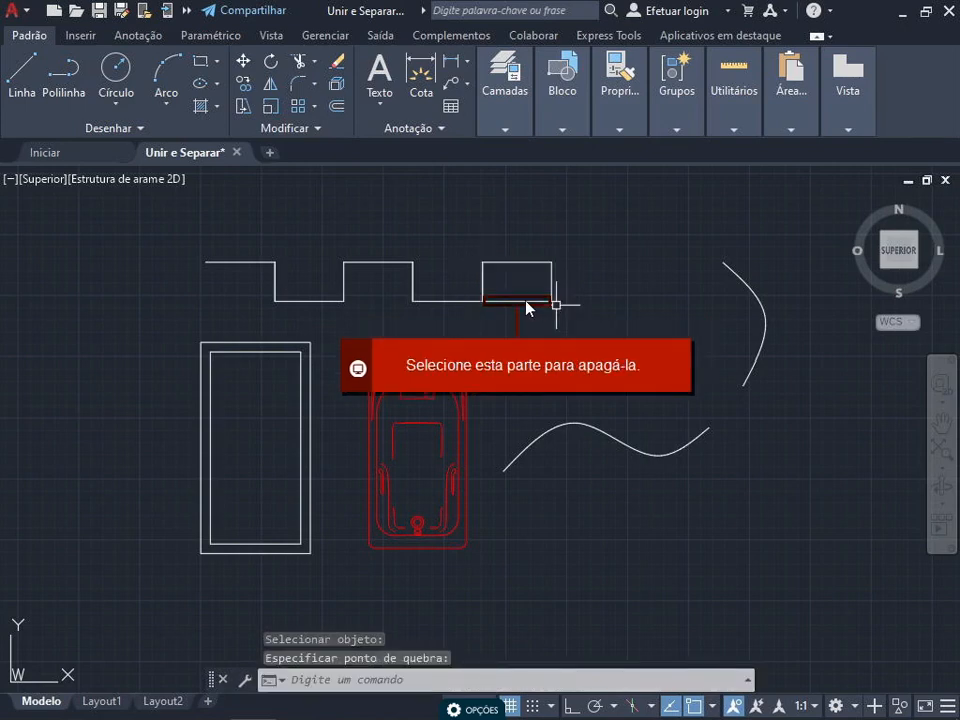
click(527, 300)
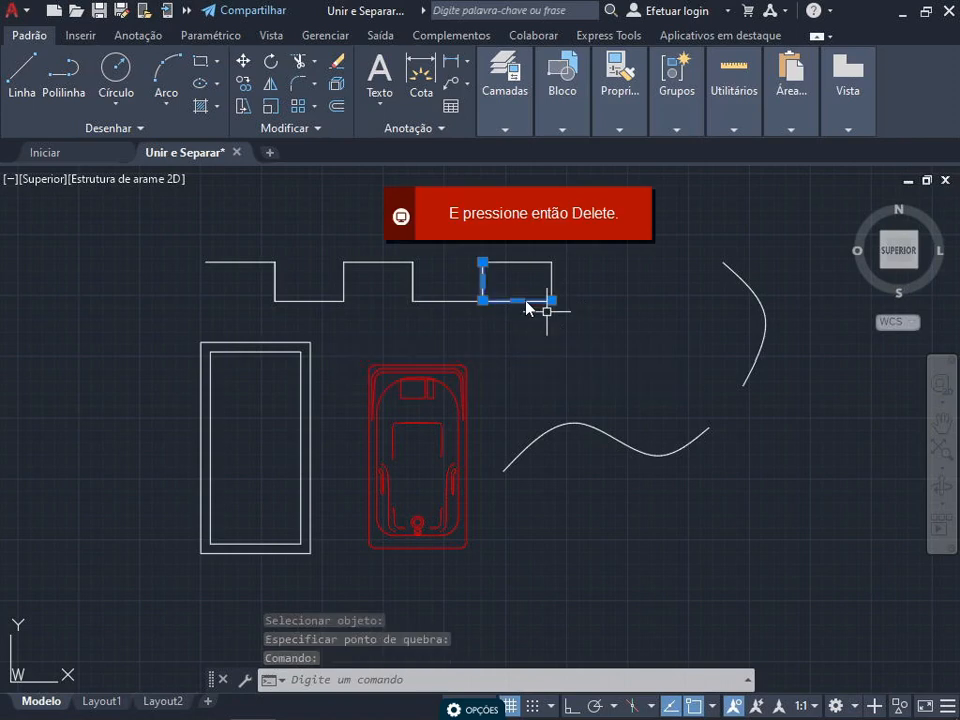
key(Delete)
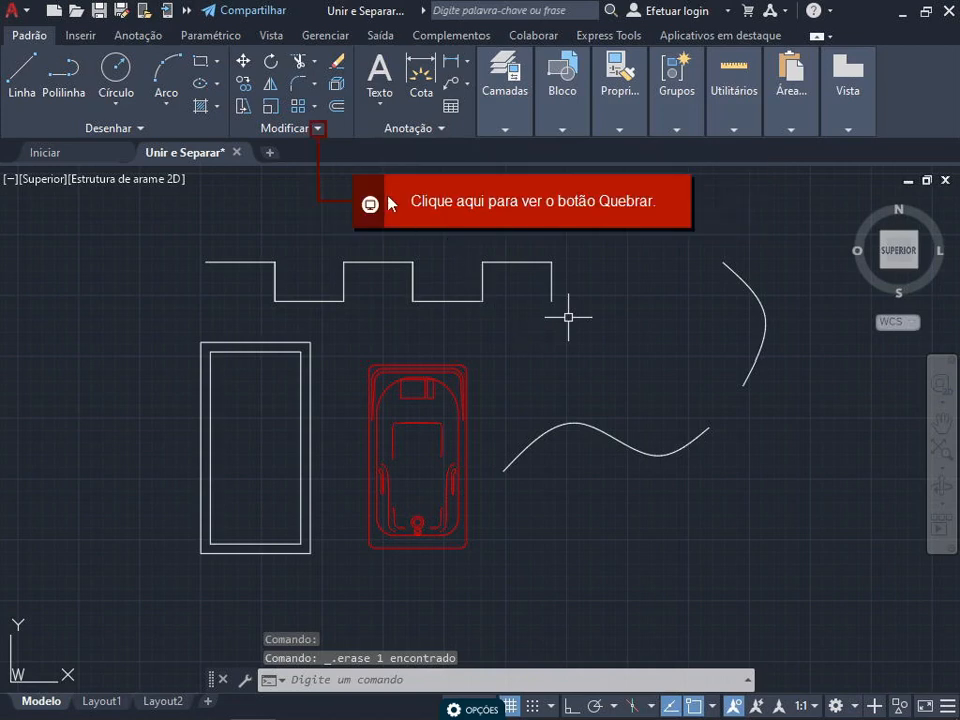
Break a gap in the inner rectangle's right side with the First point option, turning object snap off for the picks and back on.
click(318, 130)
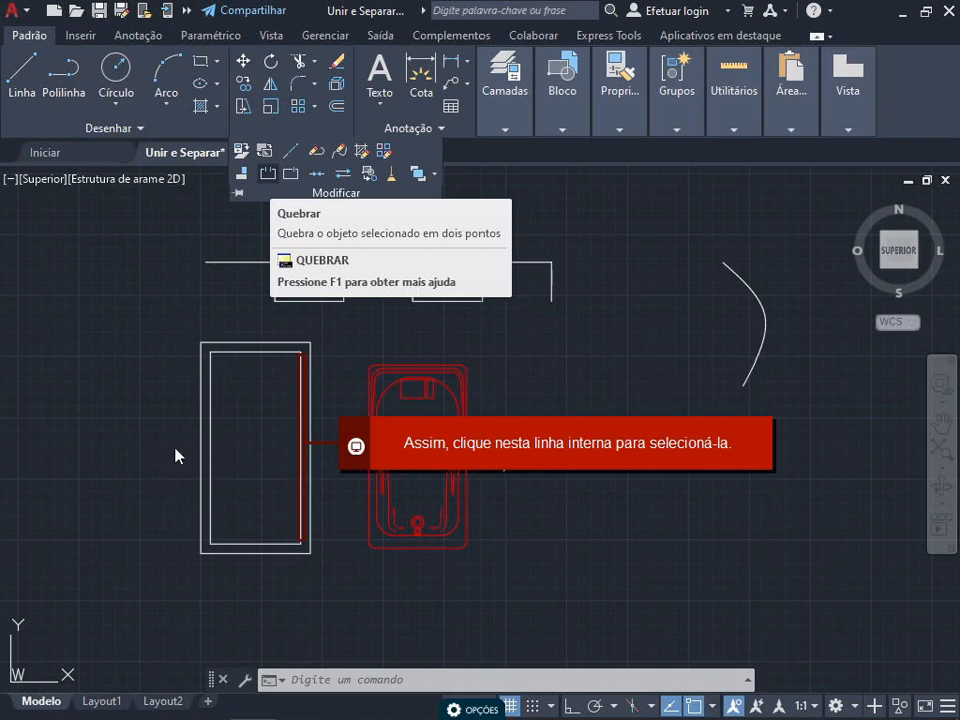
click(305, 455)
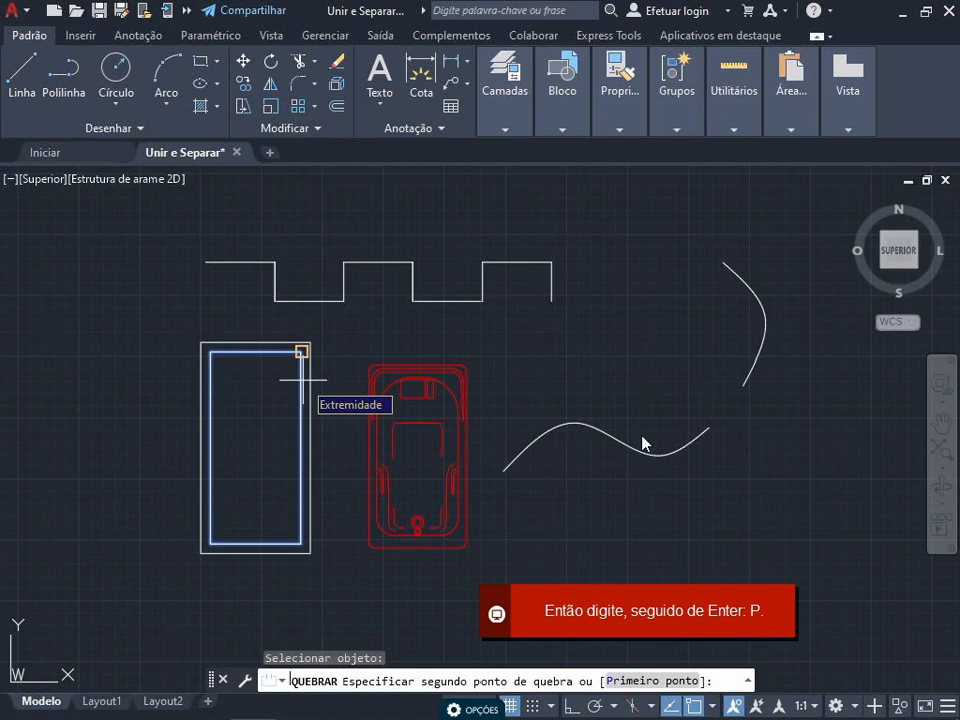
text(P)
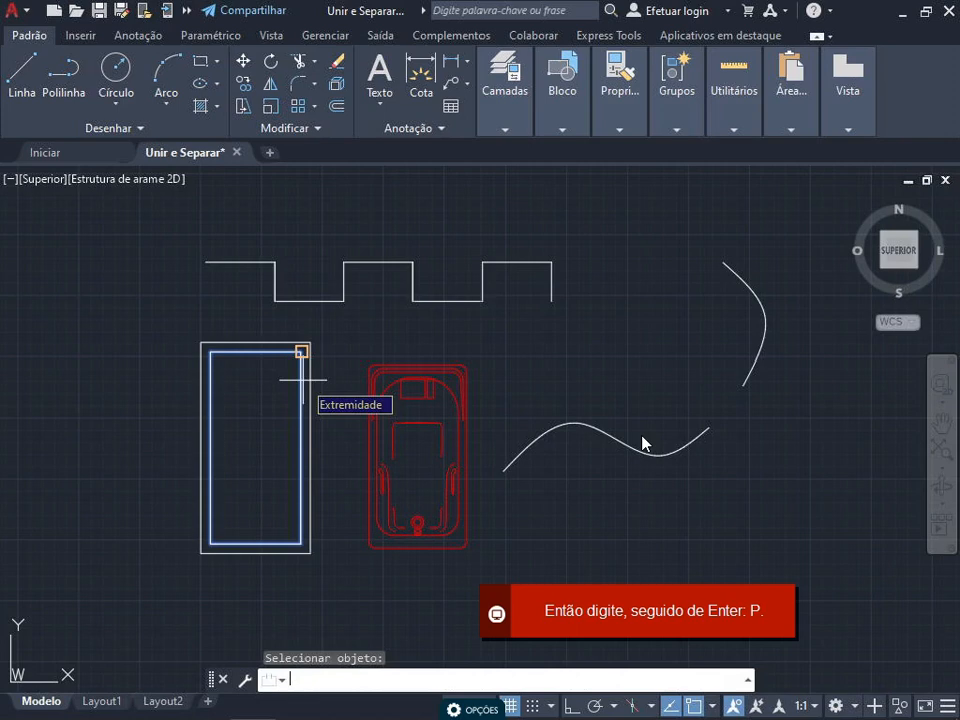
text(P)
key(Return)
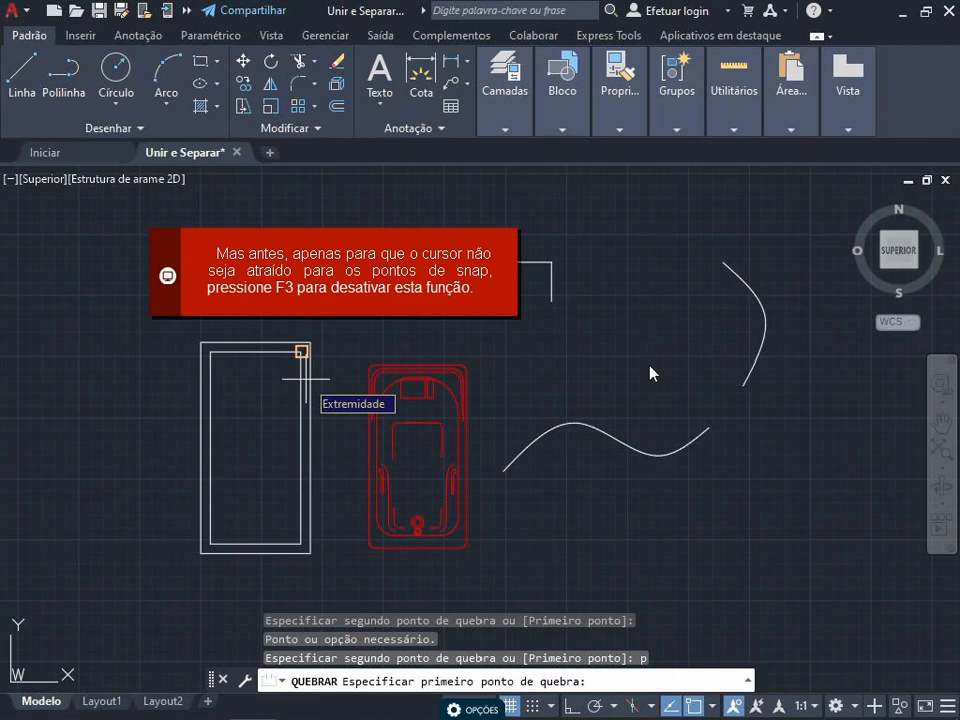
key(F3)
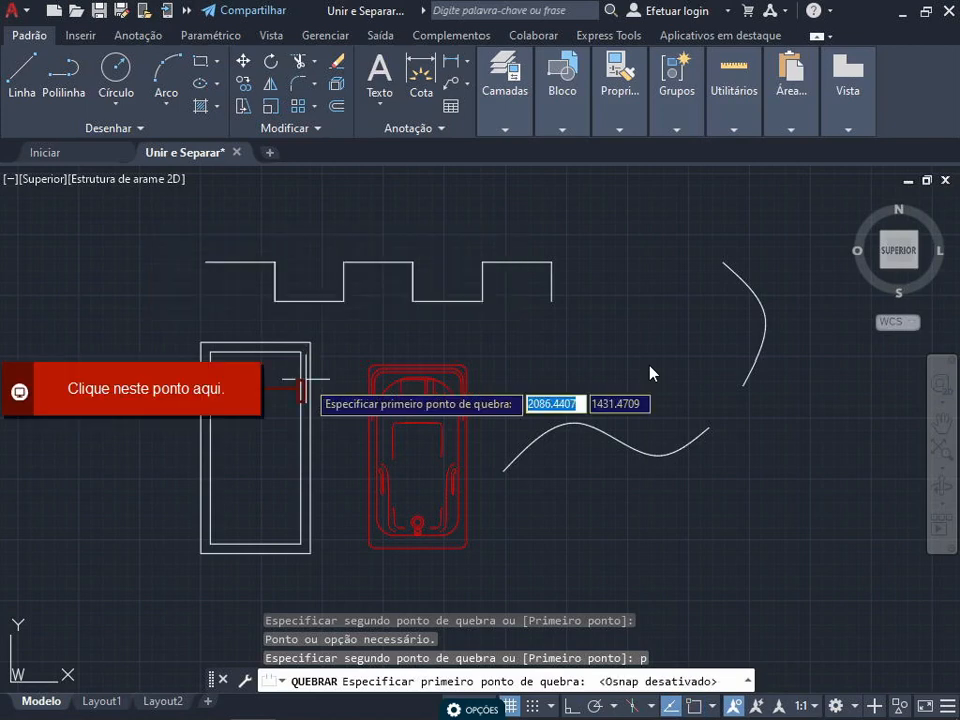
click(301, 390)
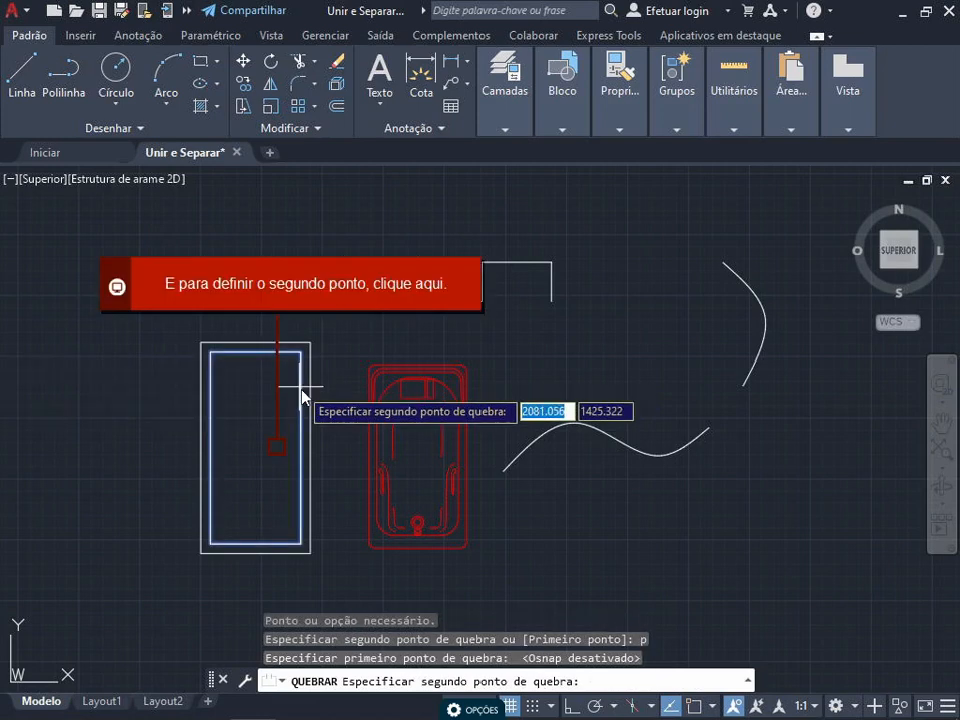
click(277, 451)
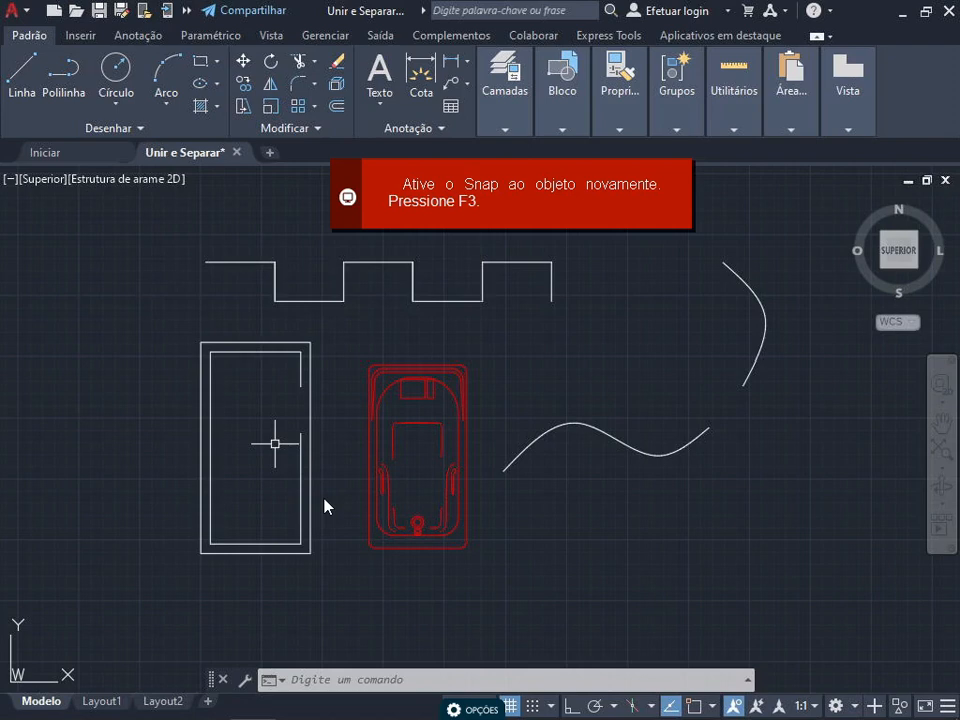
key(F3)
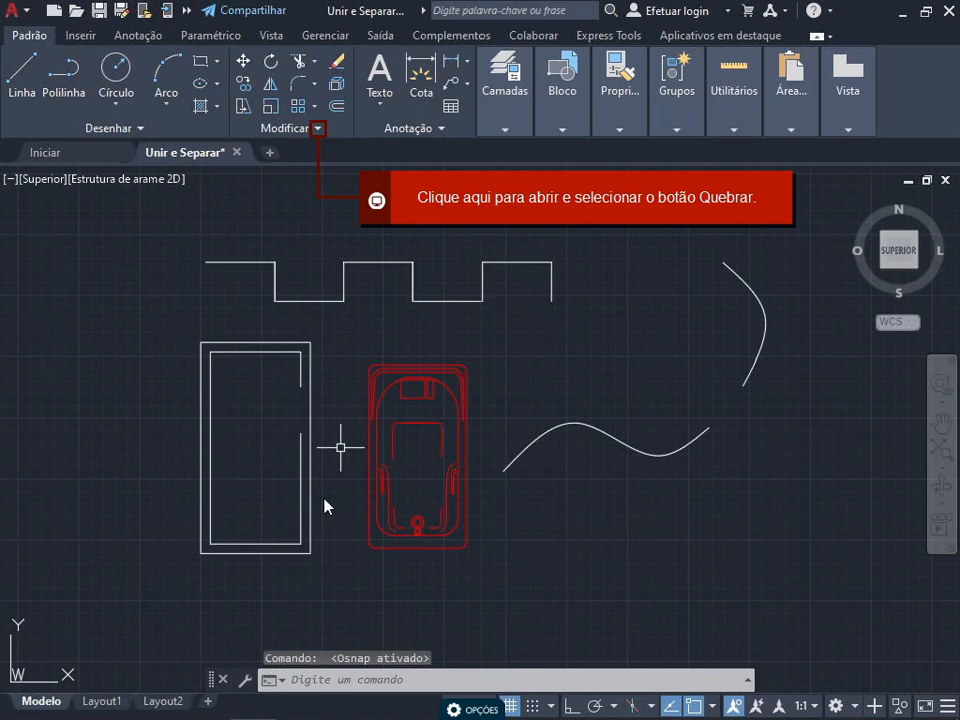
Break a gap in the outer rectangle's right side with the First point option, aligned by snap tracking with the ends of the inner gap.
click(317, 129)
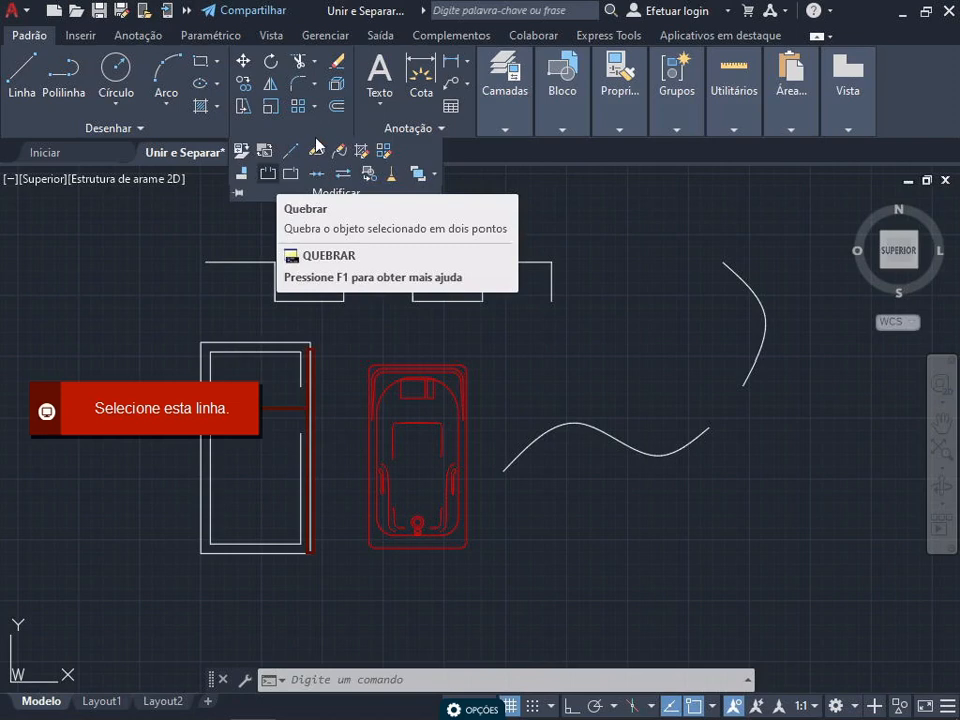
click(309, 450)
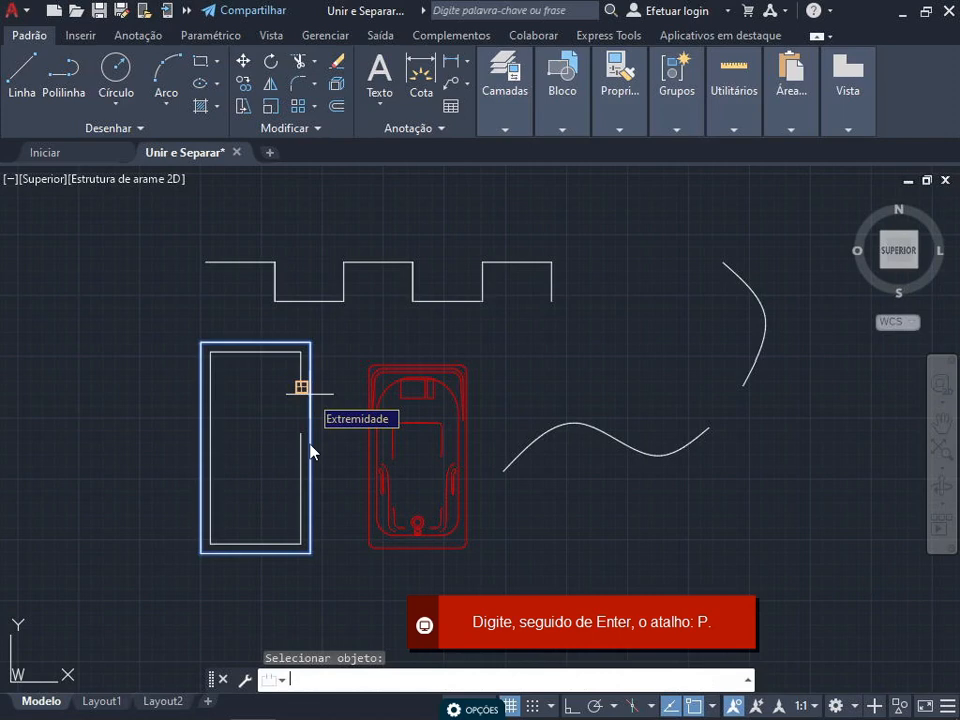
text(p)
key(Return)
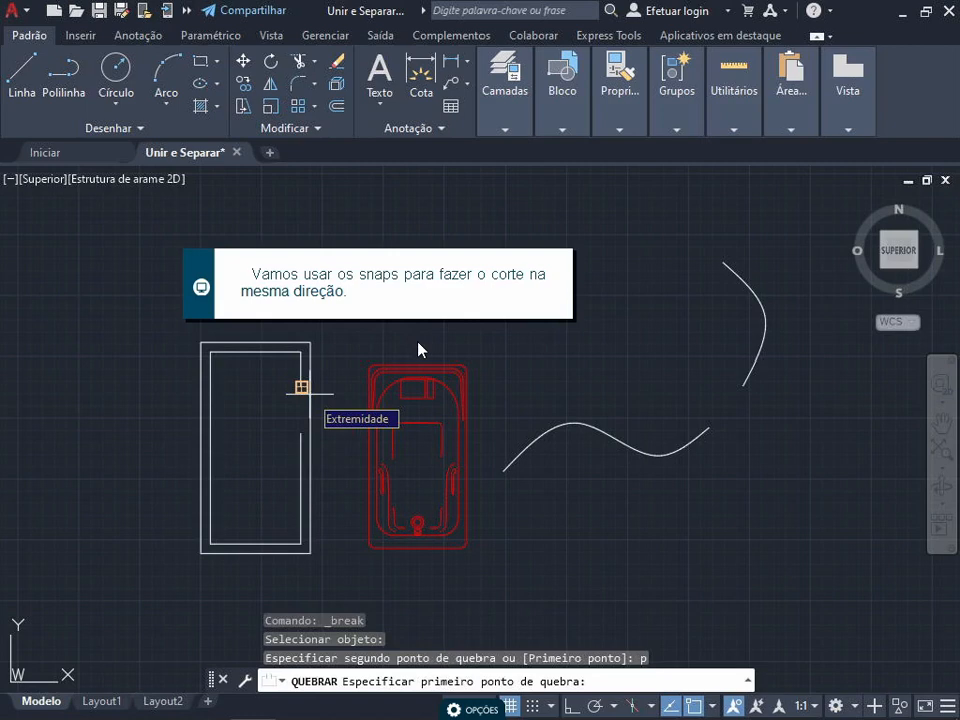
click(311, 385)
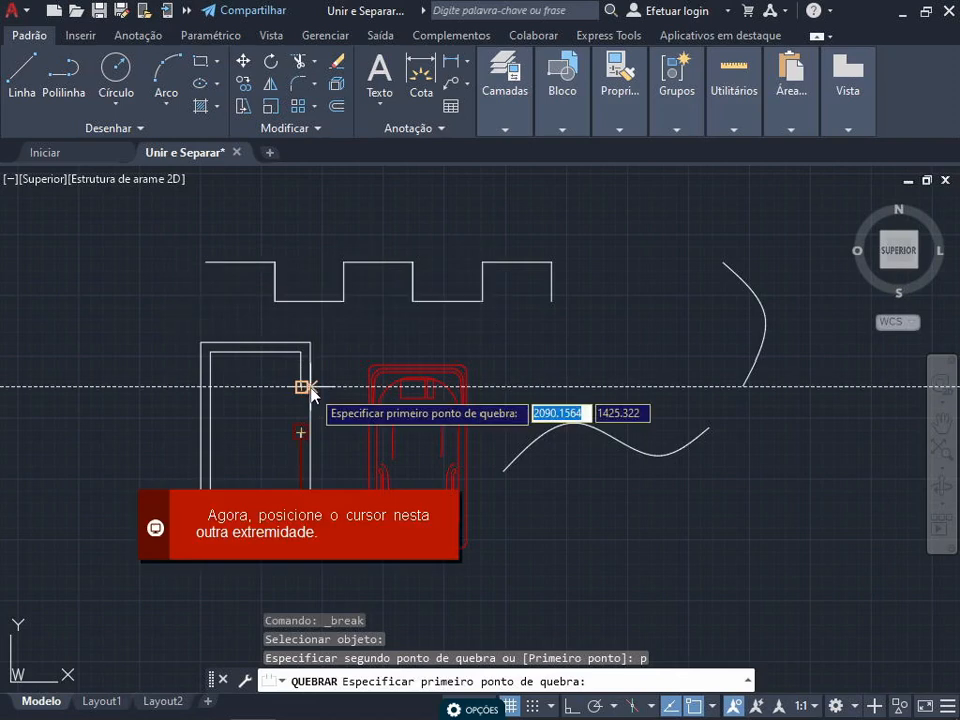
click(301, 433)
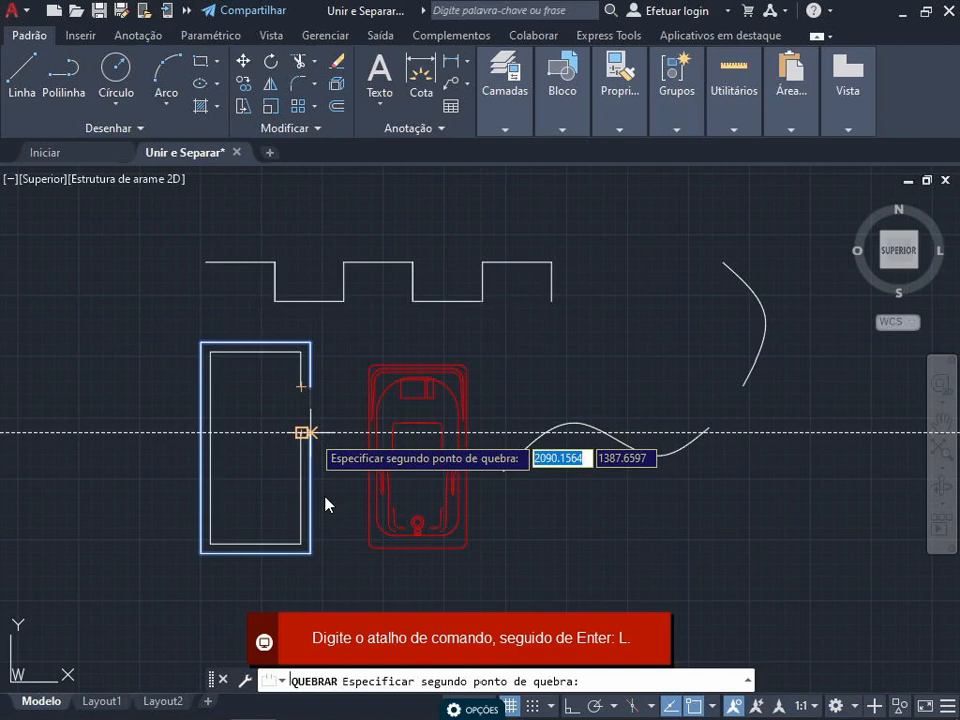
click(305, 432)
Draw two short lines closing the upper and lower ends of the gap between the inner and outer rectangles.
text(L)
key(Return)
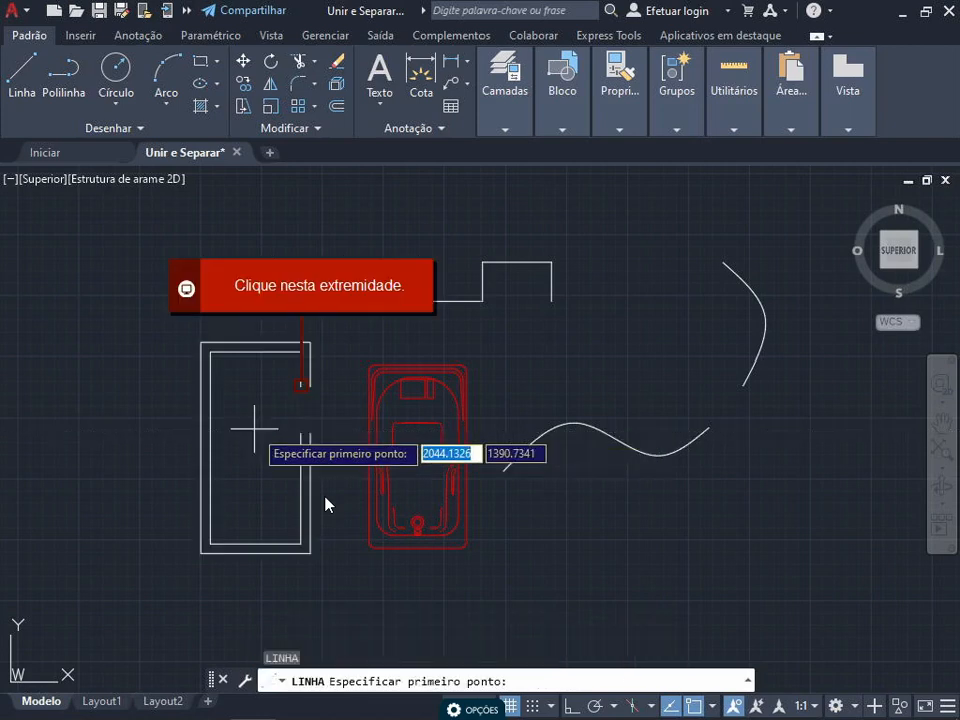
click(302, 385)
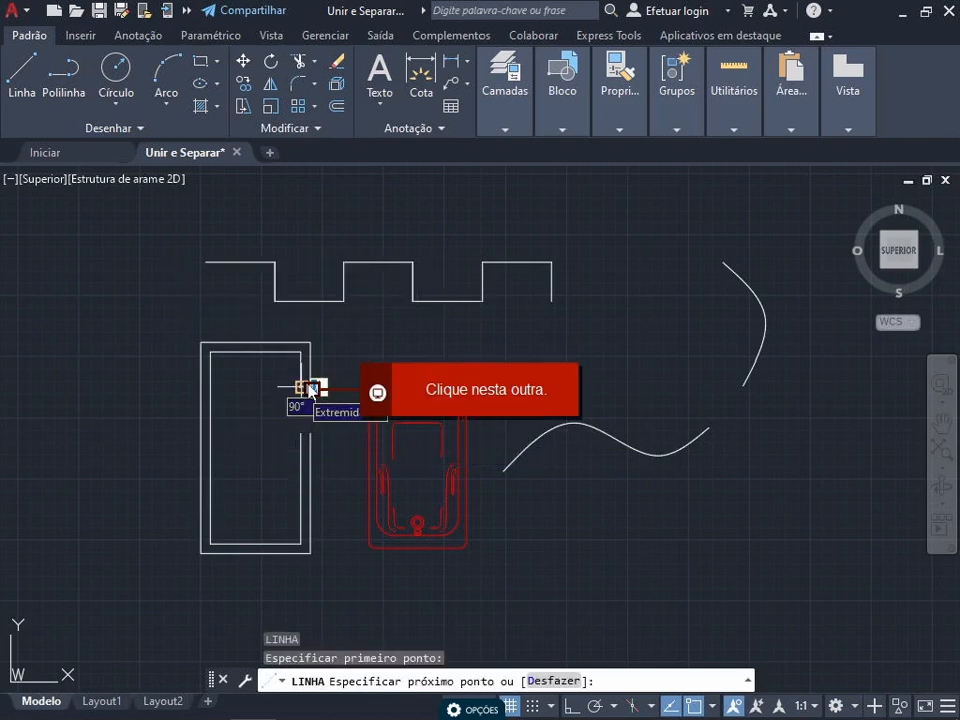
click(310, 388)
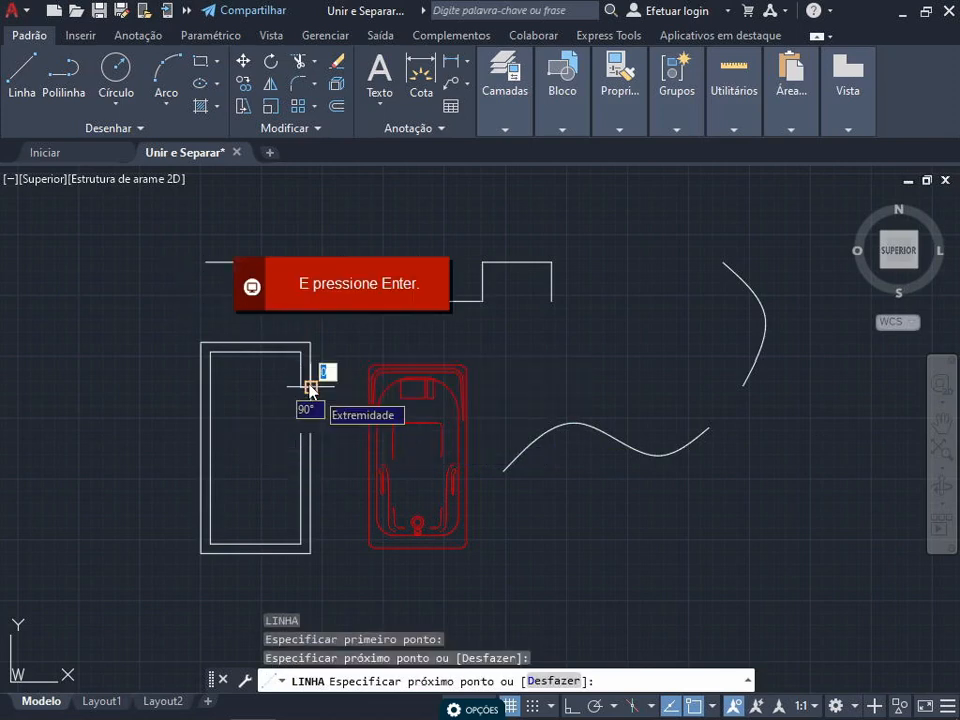
key(Return)
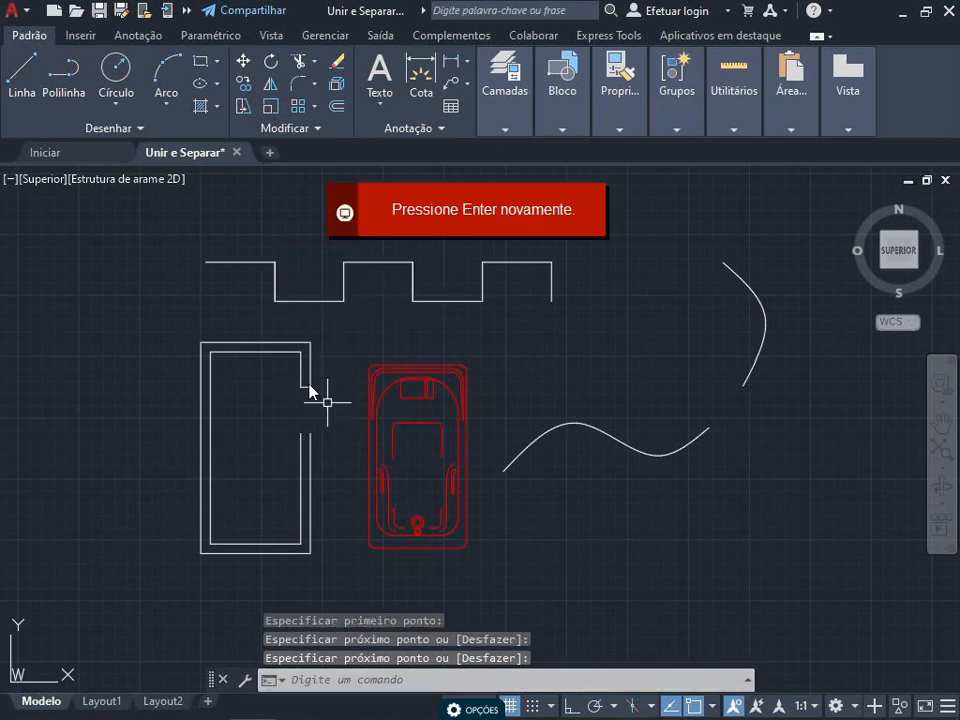
key(Return)
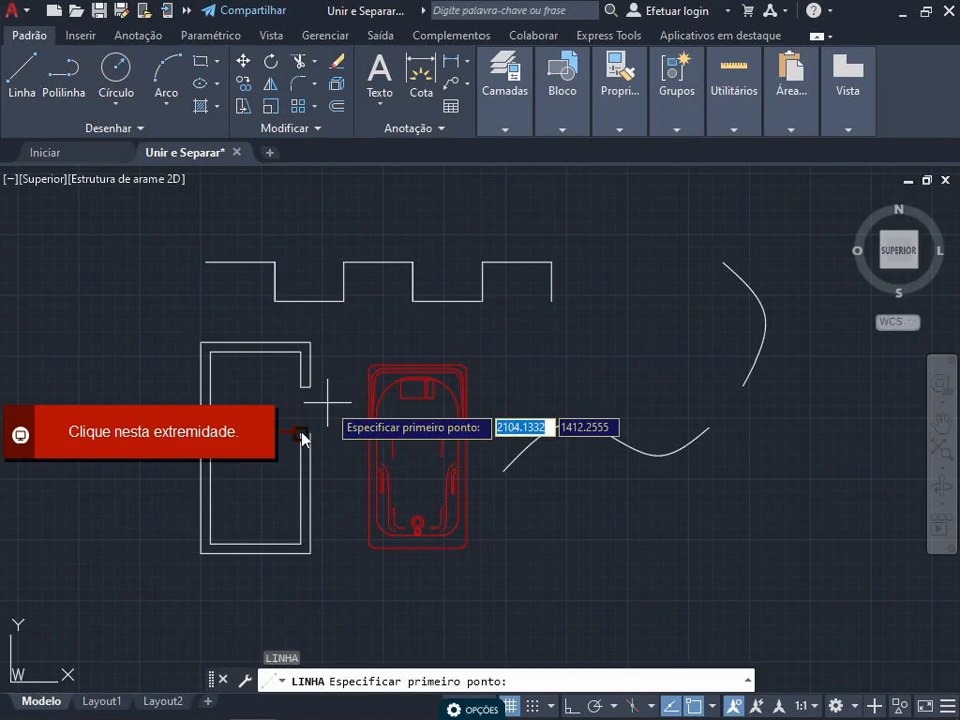
click(302, 435)
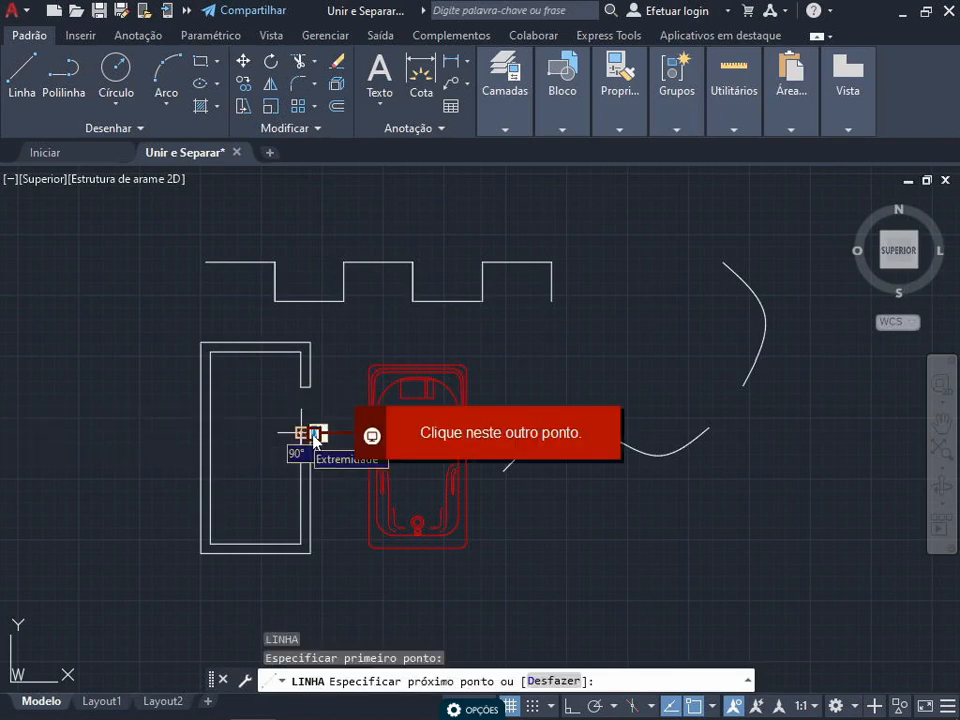
click(313, 437)
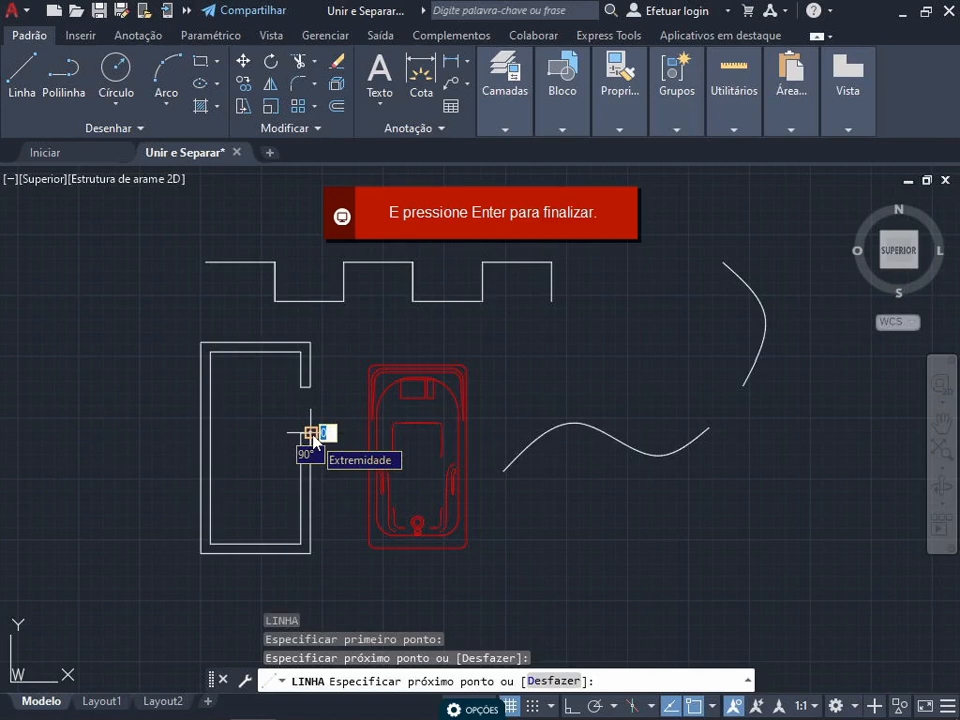
key(Return)
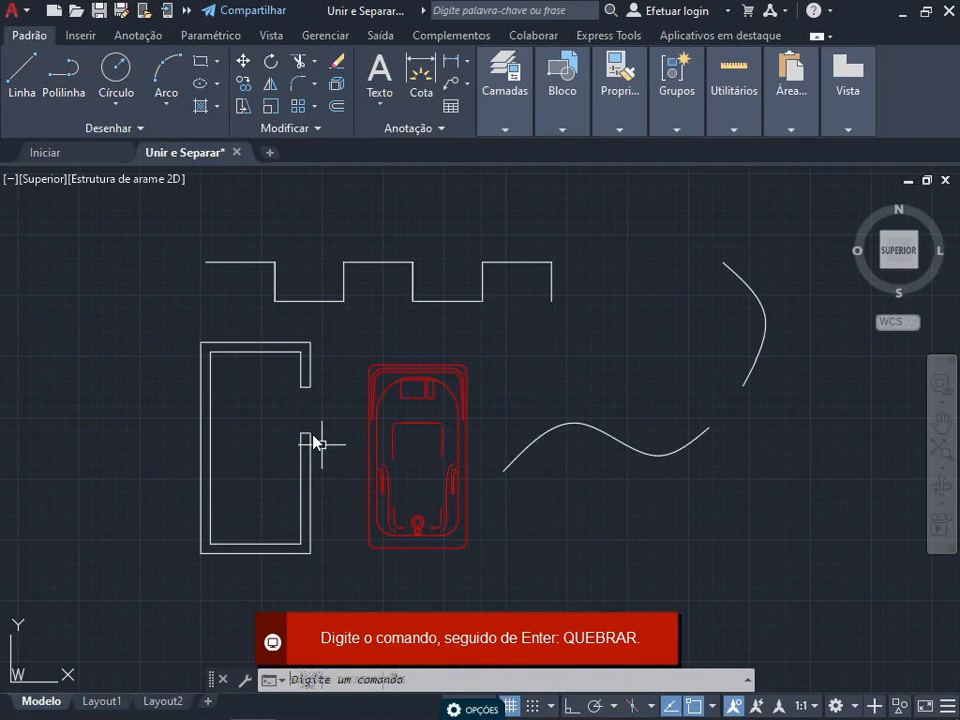
Try to break the red bathtub block on its left edge with the QUEBRAR command.
text(QUEBRA)
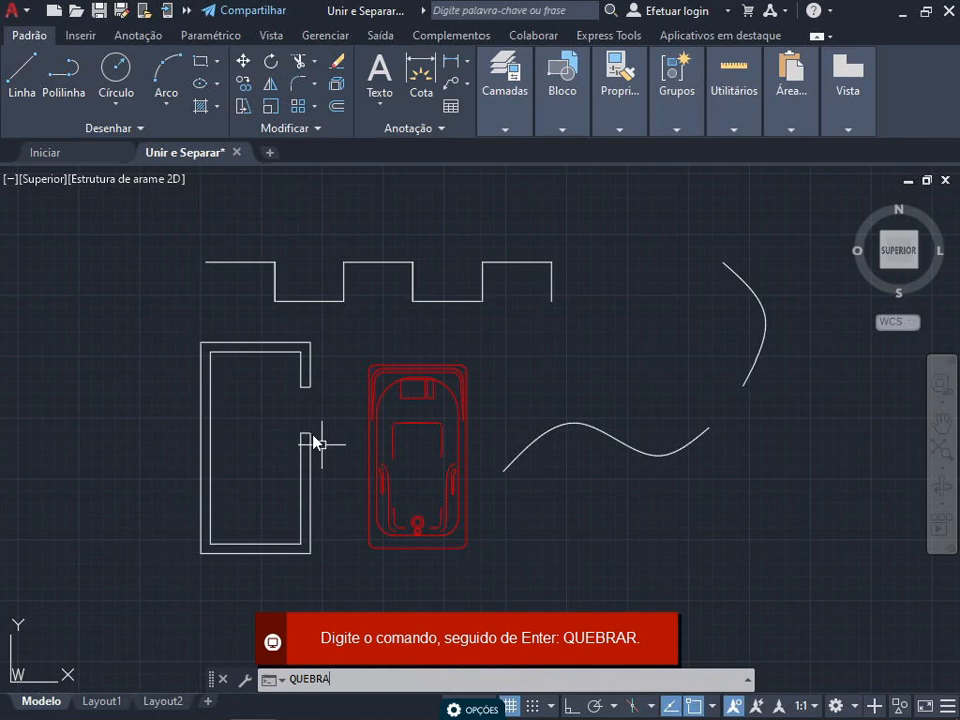
text(R)
key(Return)
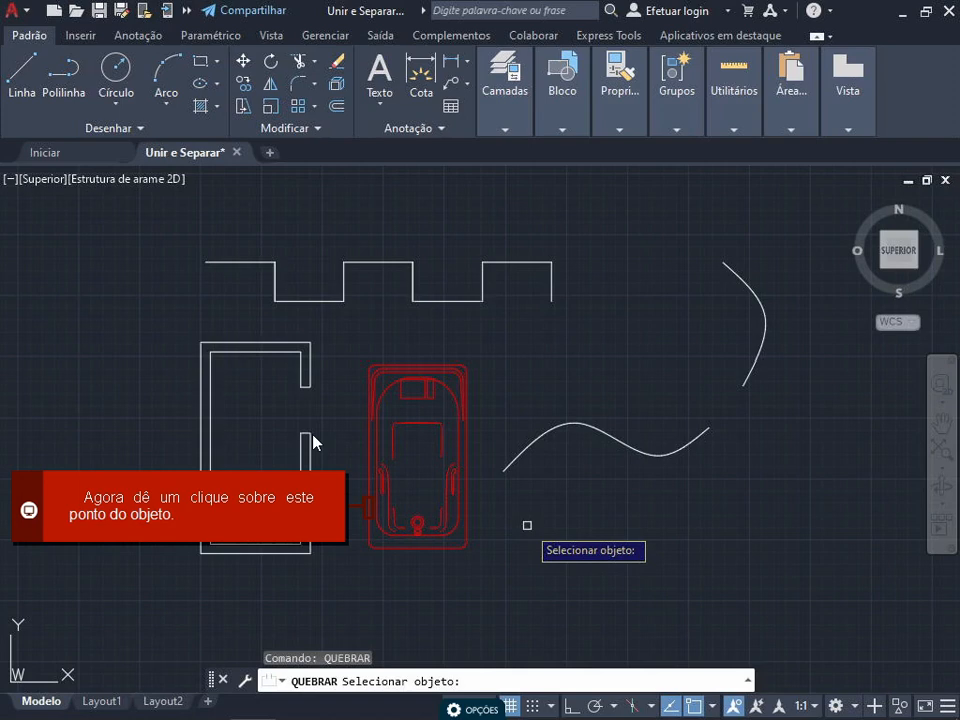
click(369, 502)
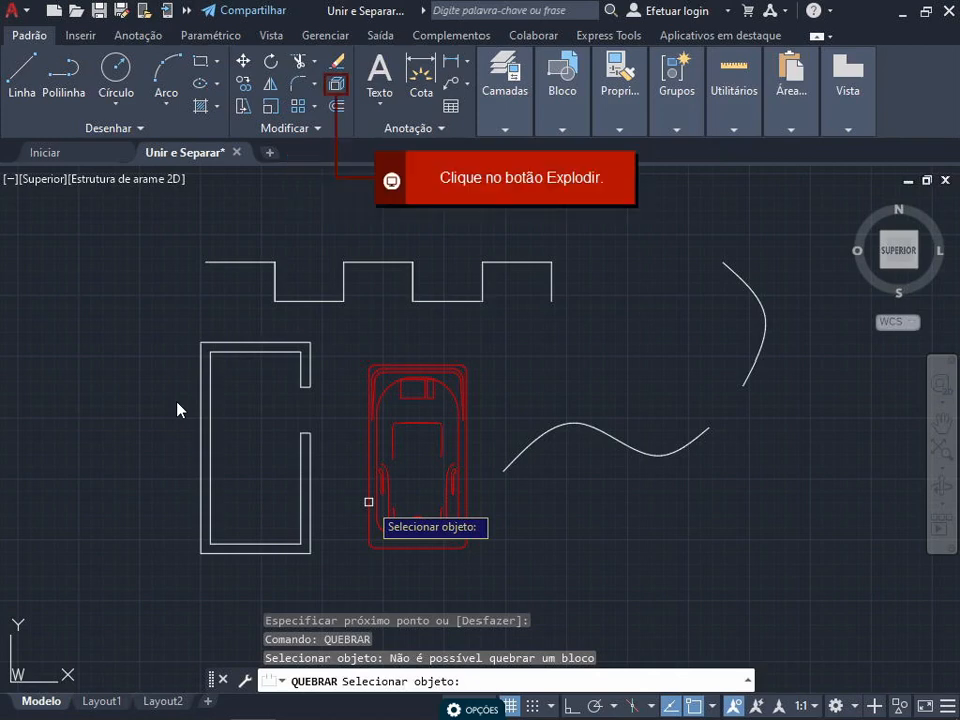
Explode the bathtub block into its component objects and select its outer left line.
click(337, 95)
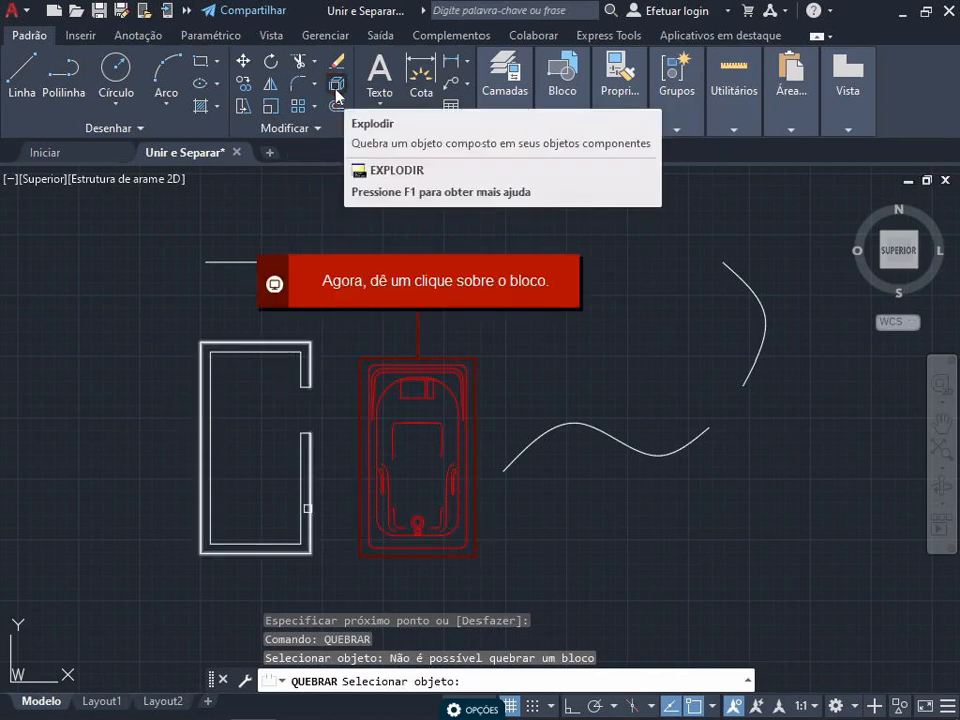
click(415, 498)
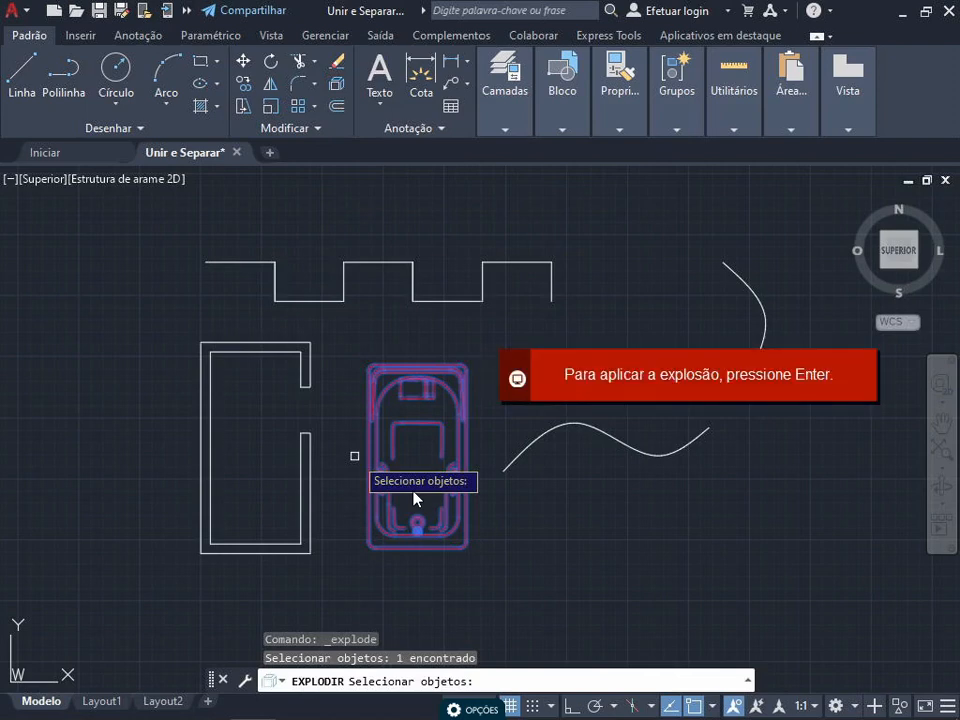
key(Return)
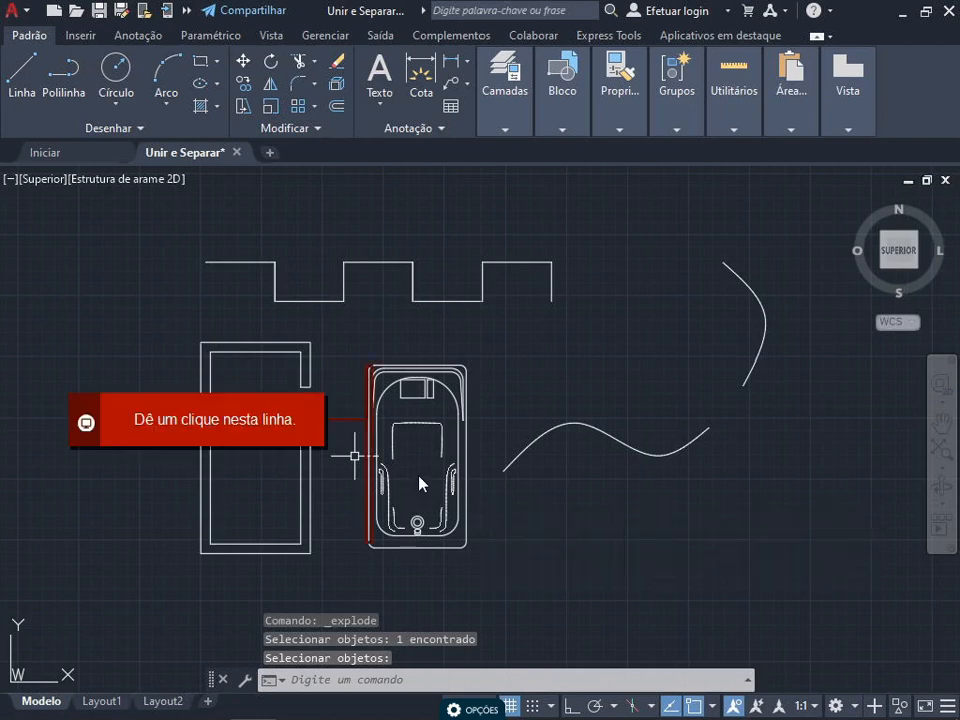
click(369, 463)
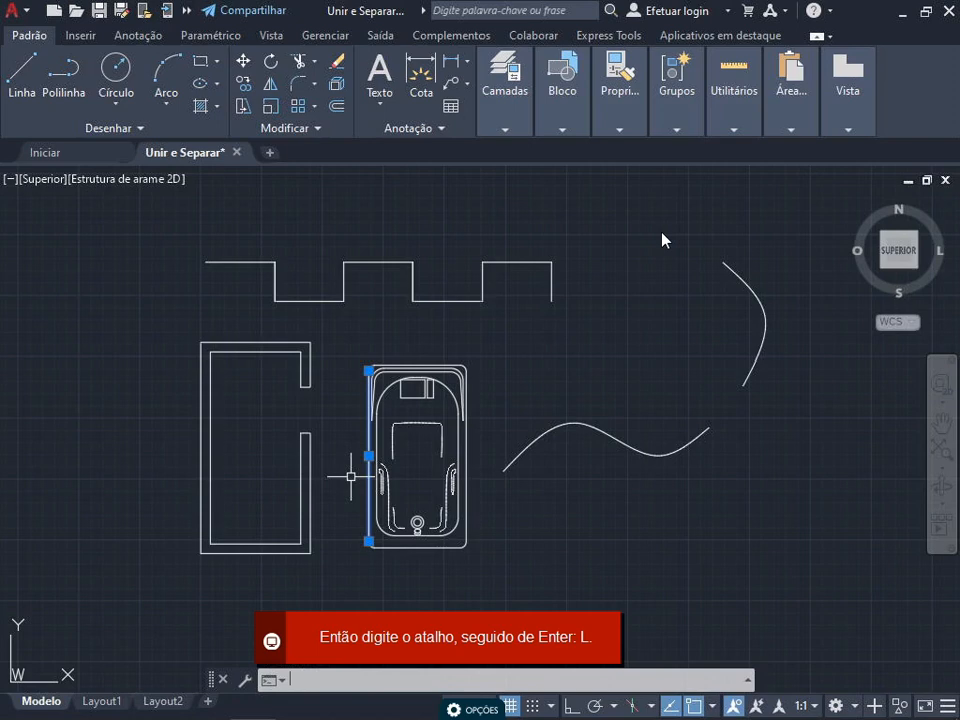
Draw a small, narrow horizontal four-sided shape with lines inside the upper part of the inner rectangle, using Ortho mode.
text(l)
key(Return)
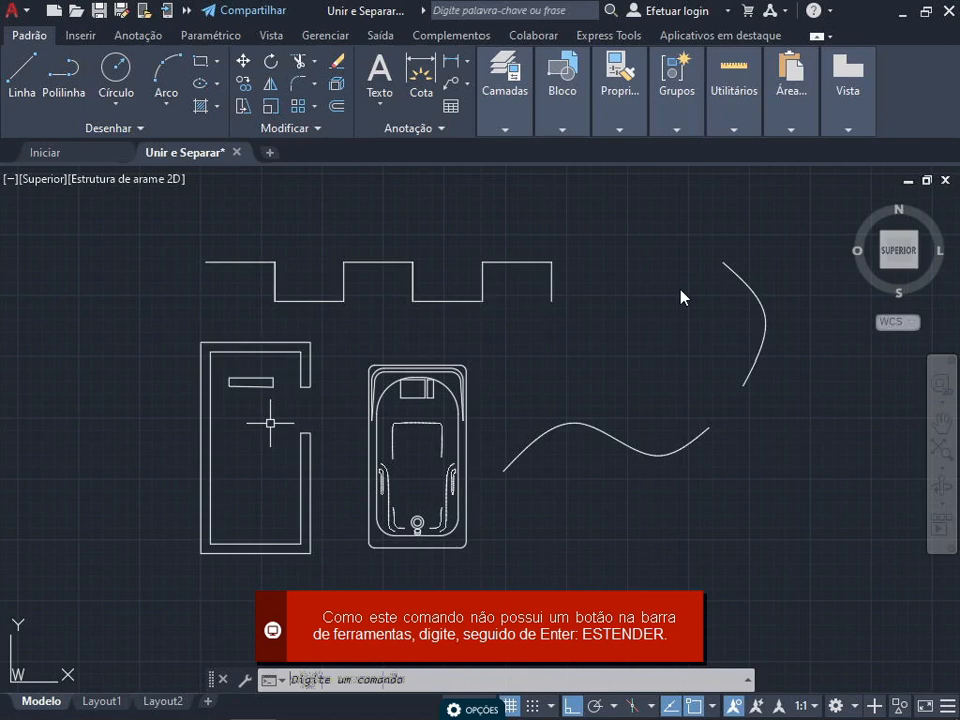
key(F8)
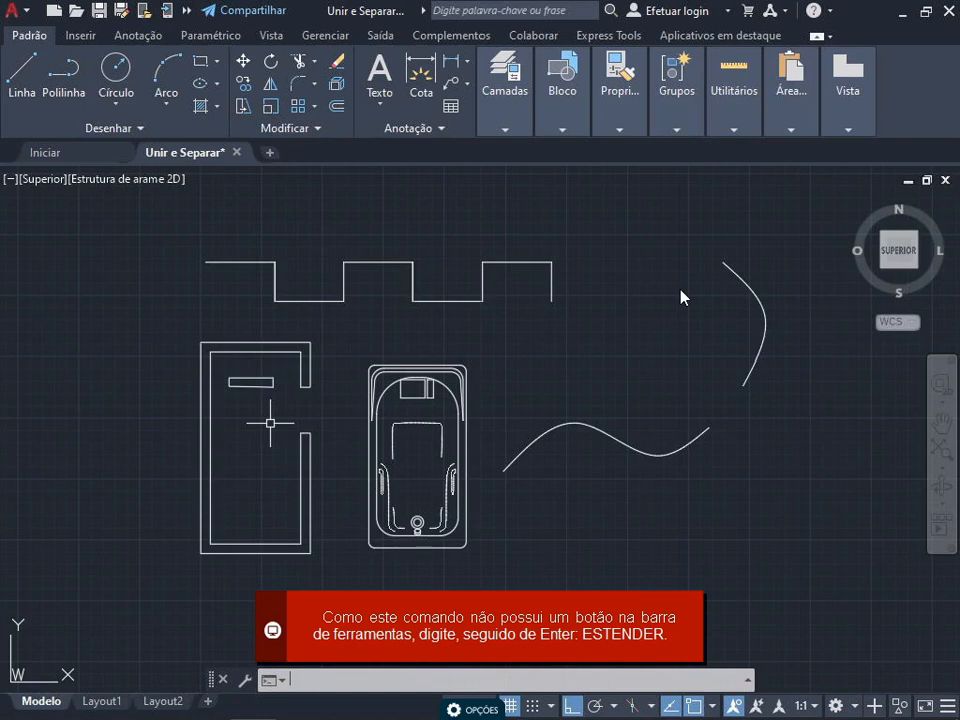
Extend the bottom and top lines of the small narrow shape to the double rectangle's right side with the ESTENDER command.
text(ESTENDER)
key(Return)
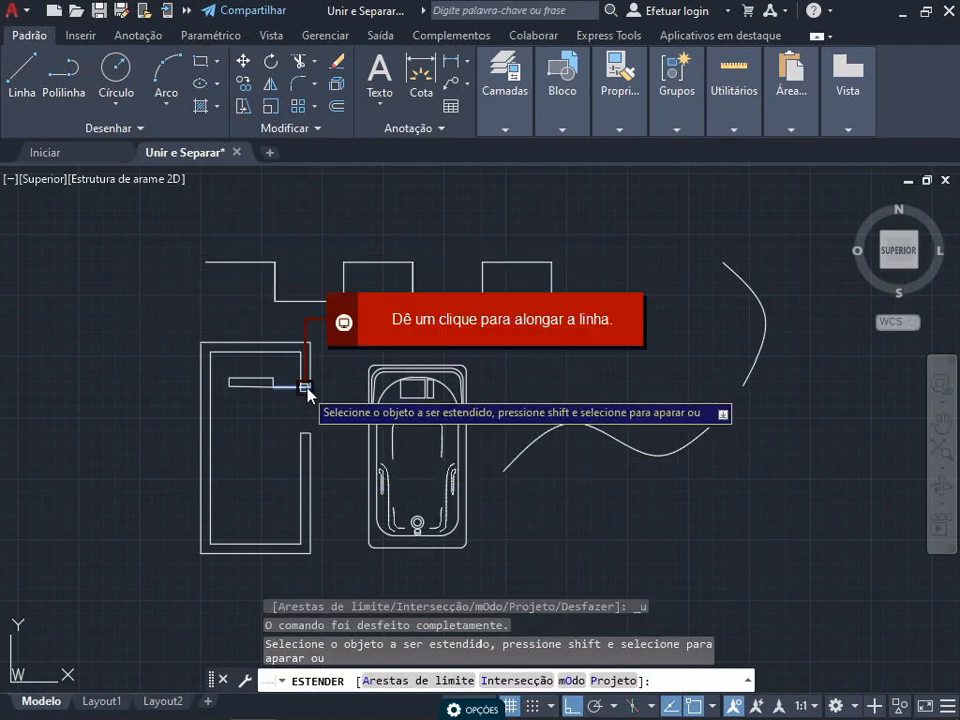
click(305, 390)
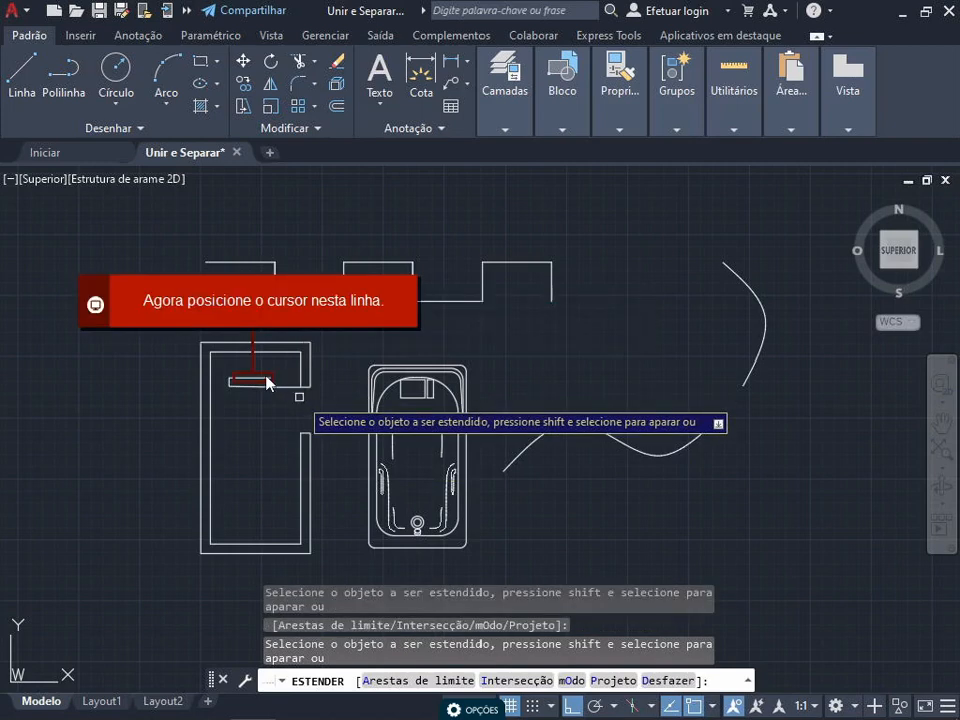
mouse_move(259, 381)
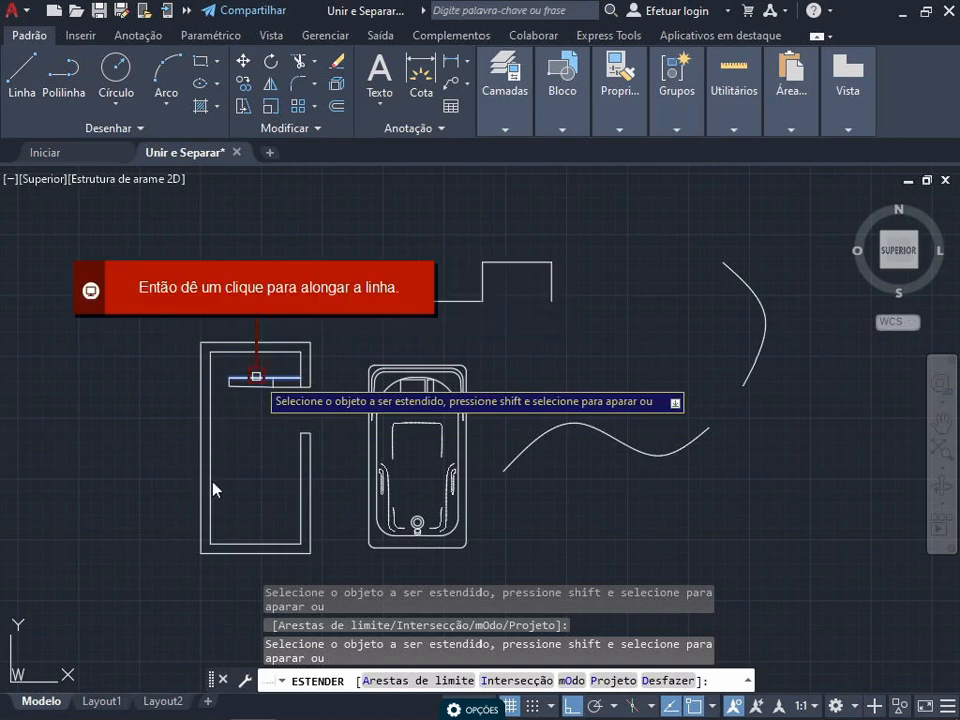
click(260, 380)
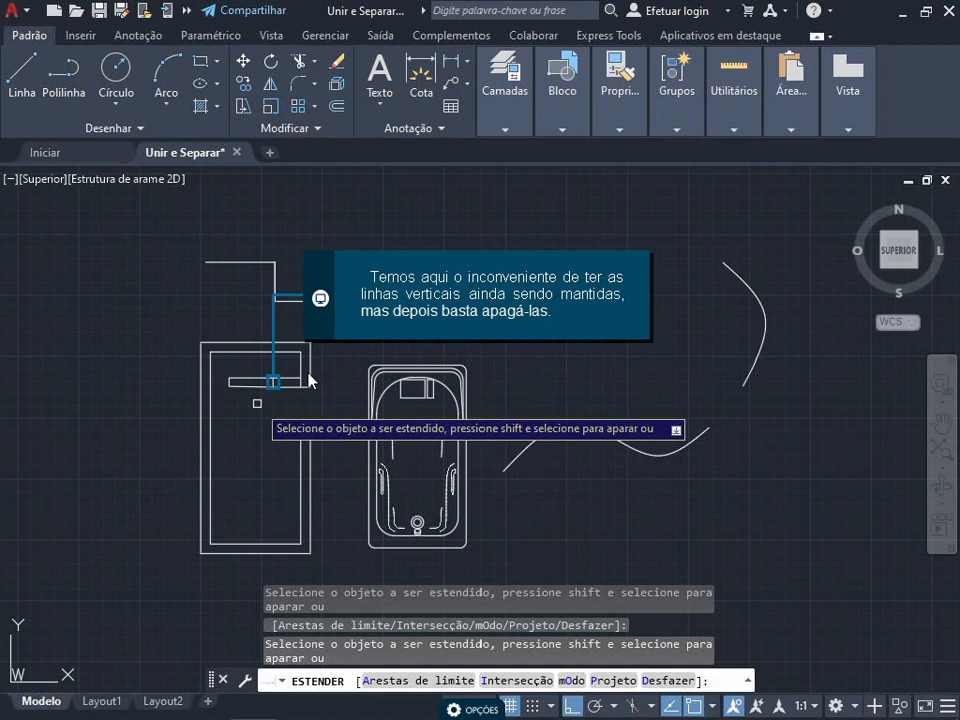
click(309, 380)
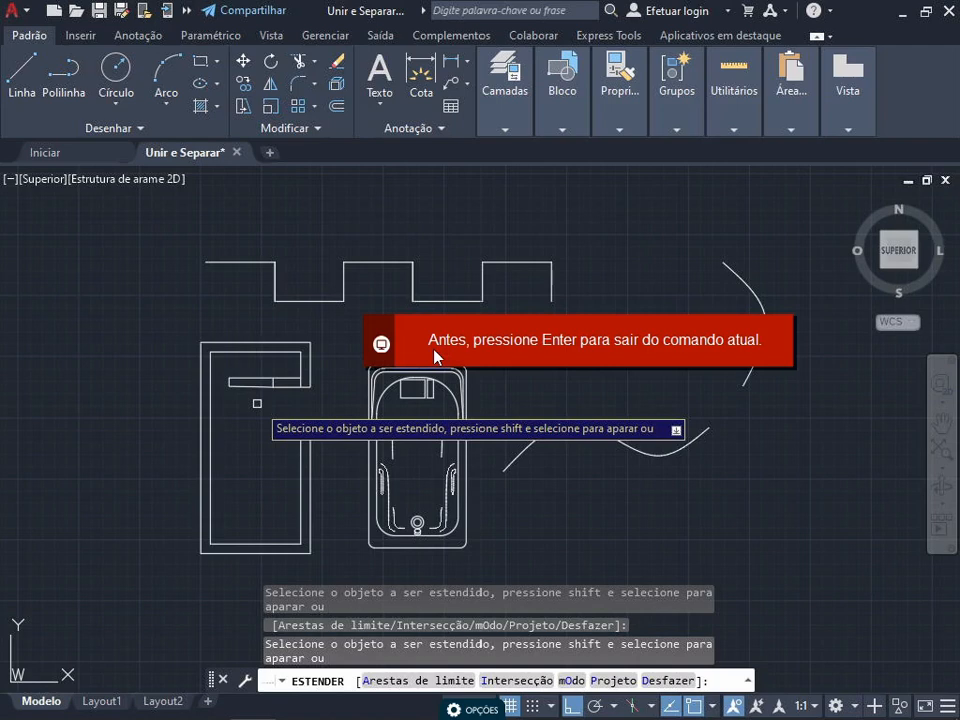
key(Return)
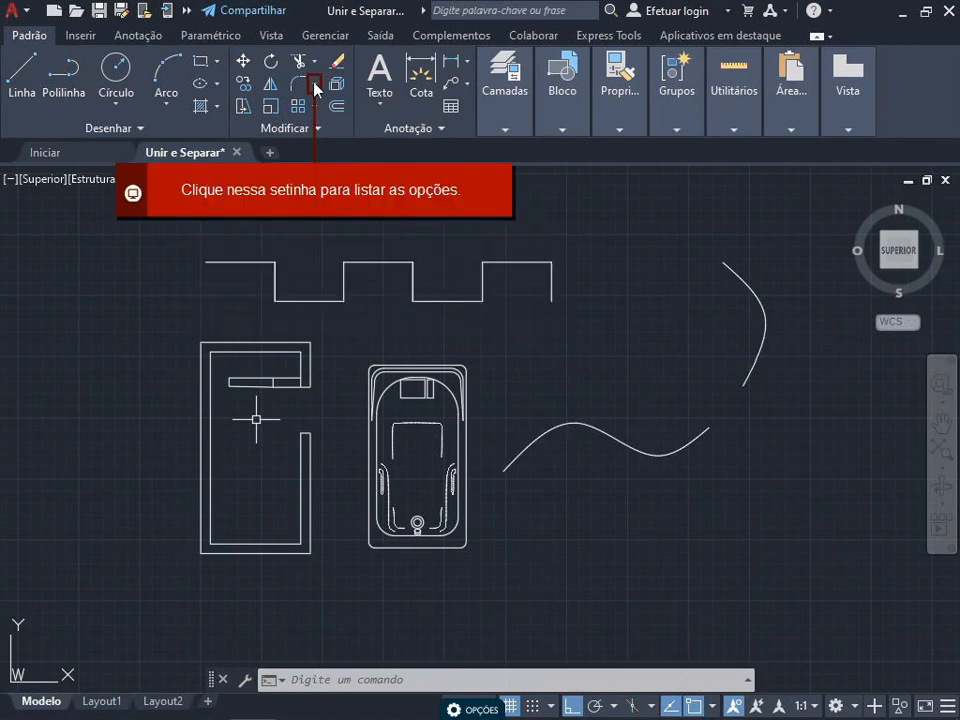
Chamfer the outer rectangle's upper-left corner between its top and left sides, with both chamfer distances set to 5.
click(315, 89)
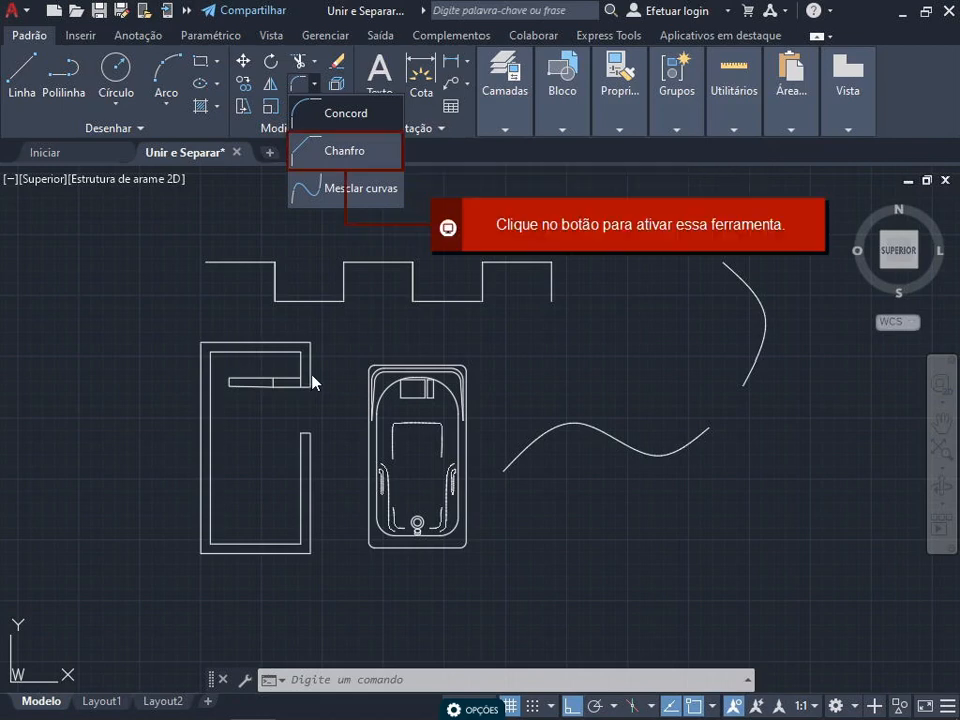
click(333, 152)
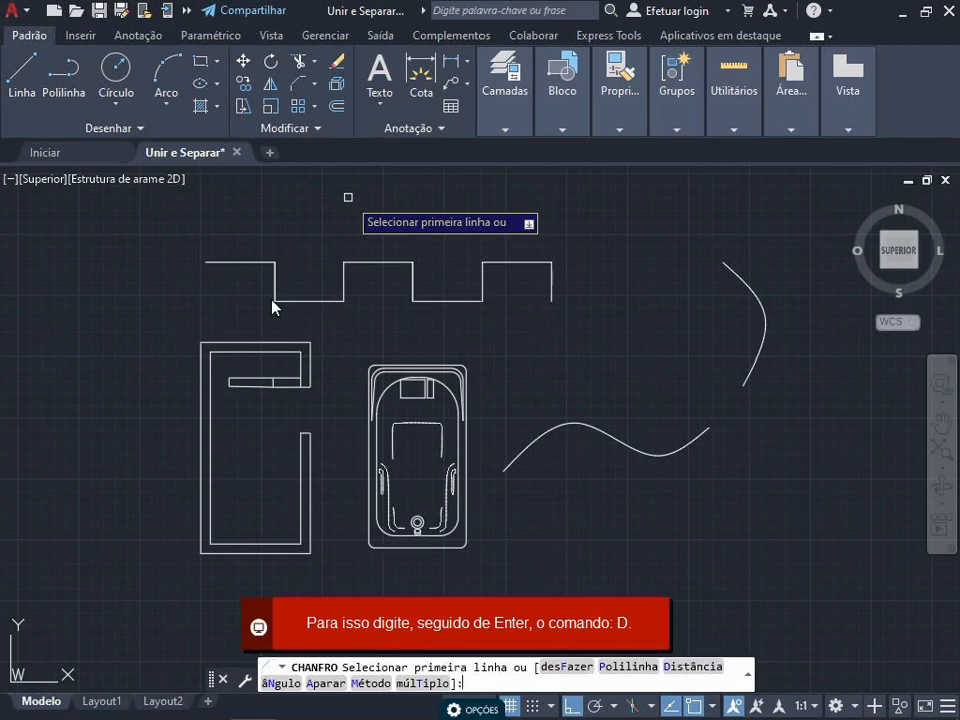
text(d)
key(Return)
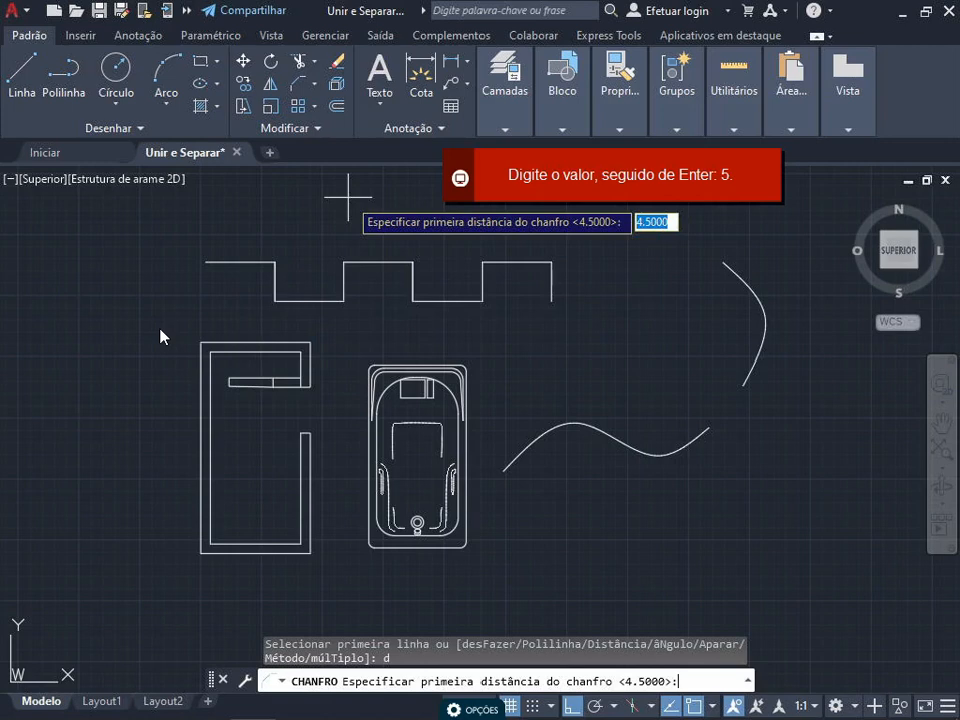
text(5)
key(Return)
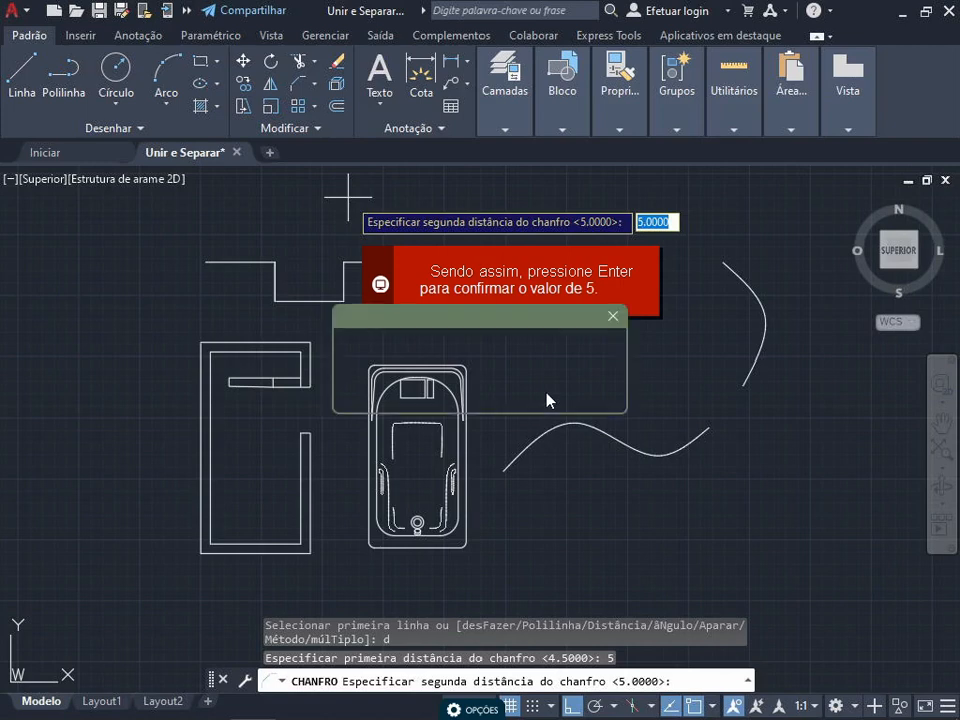
key(Return)
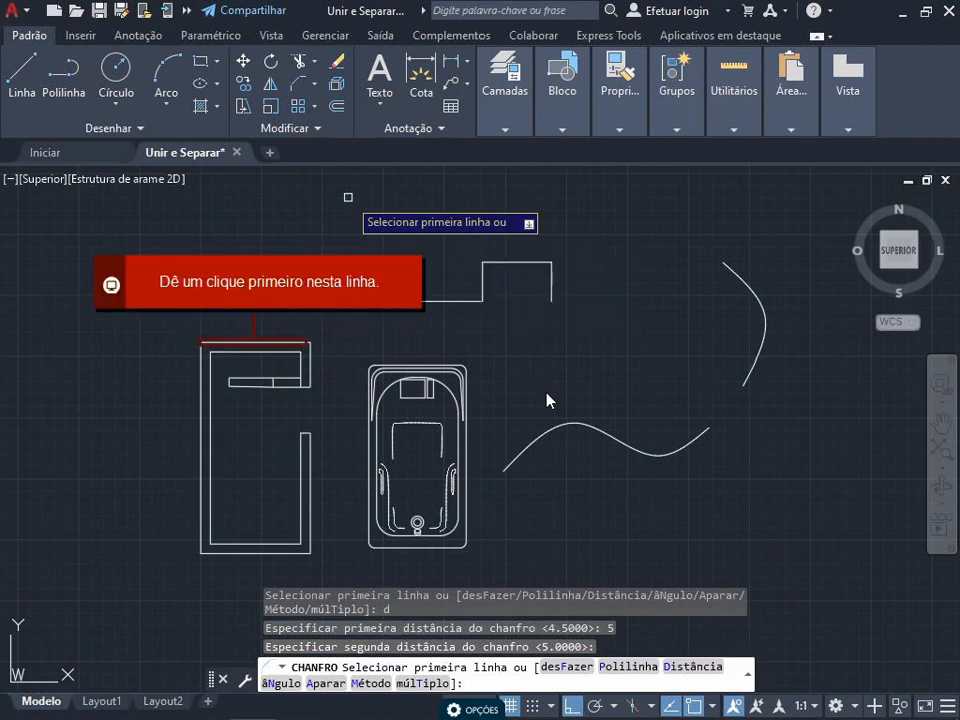
click(242, 343)
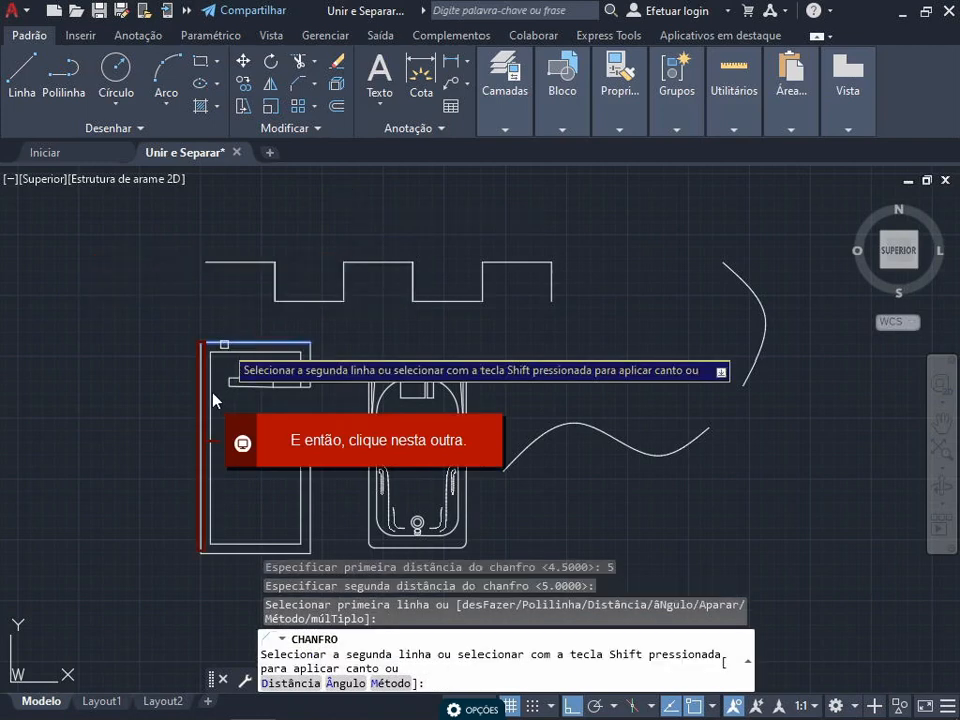
click(203, 402)
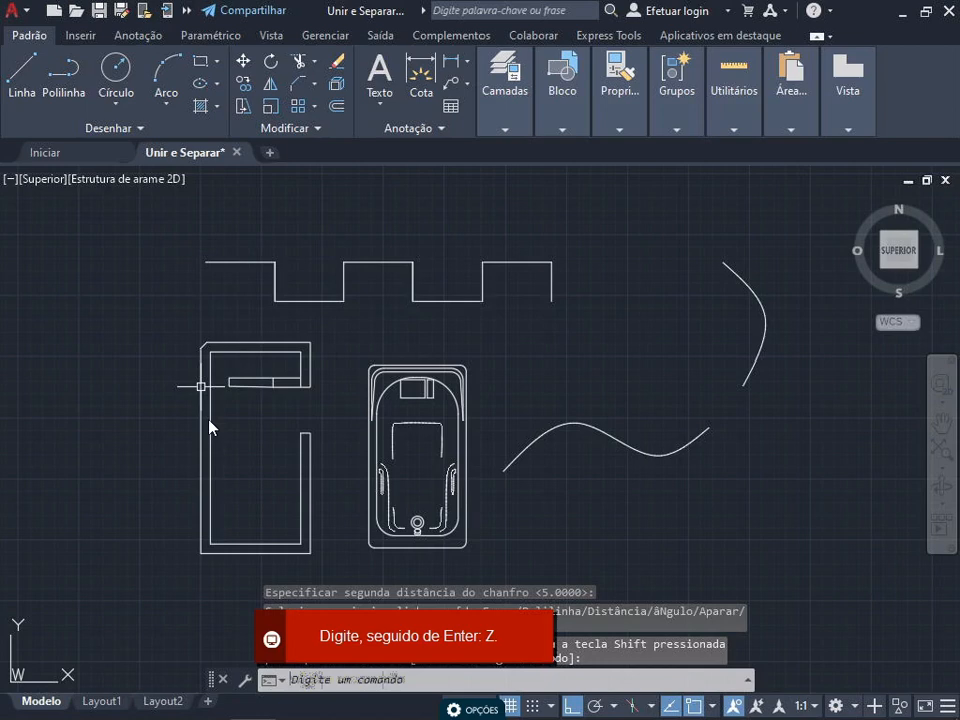
Chamfer the inner rectangle's upper-left corner between its top and left sides, with both chamfer distances set to 4.
text(Z)
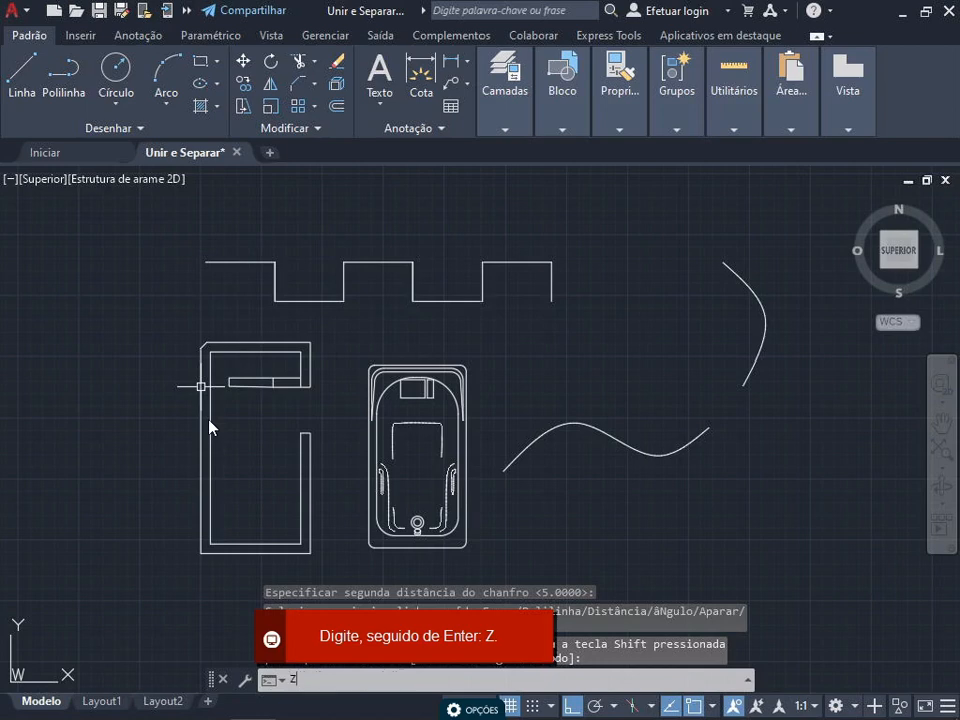
key(Return)
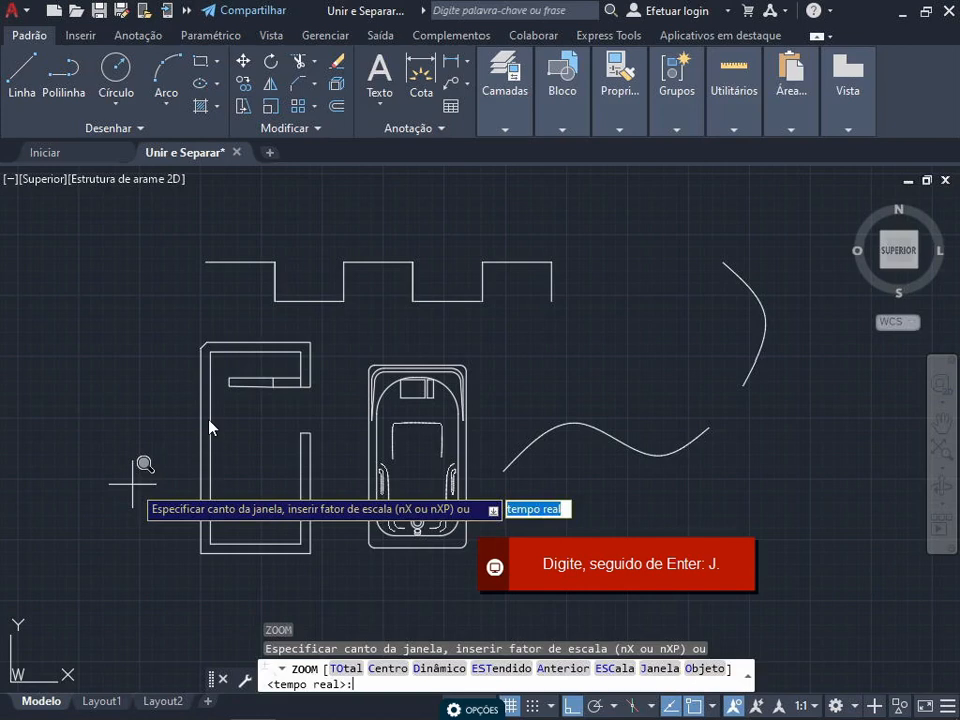
text(j)
key(Return)
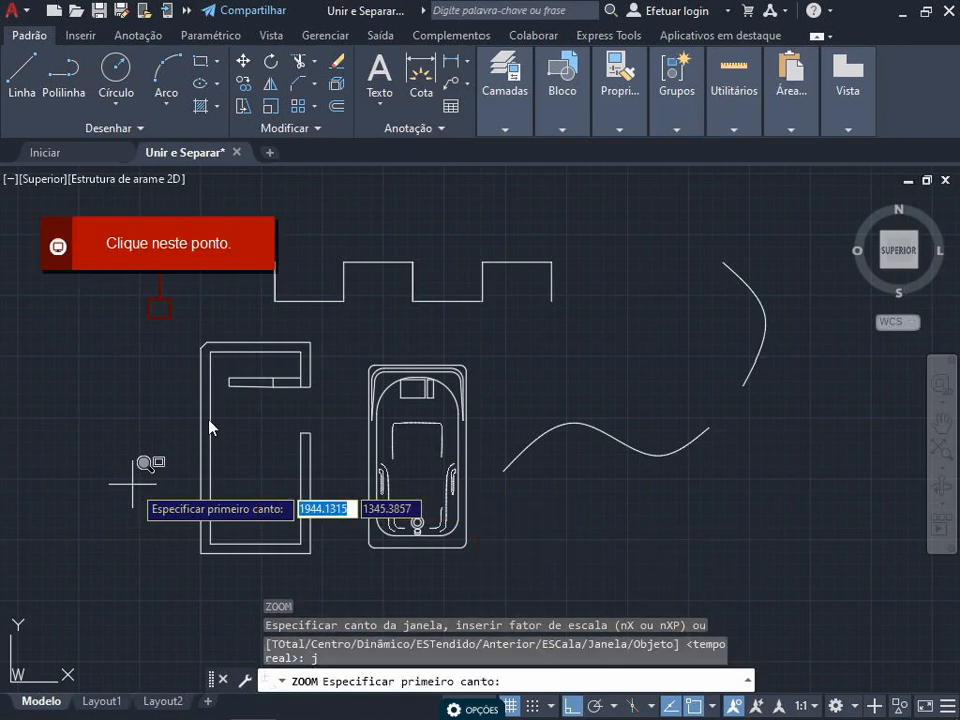
click(157, 310)
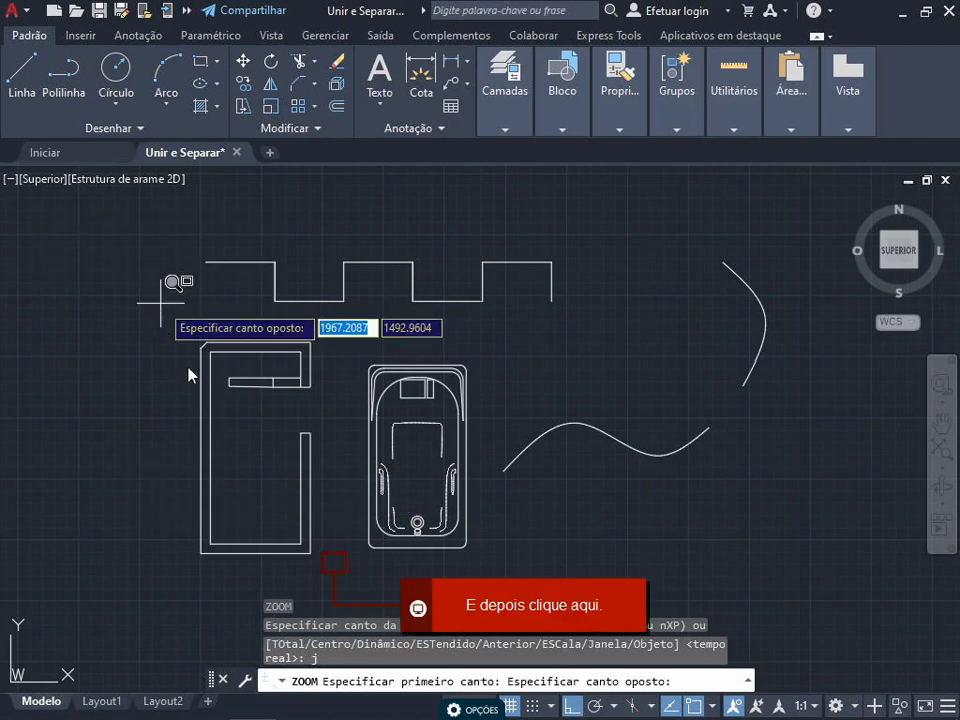
click(334, 573)
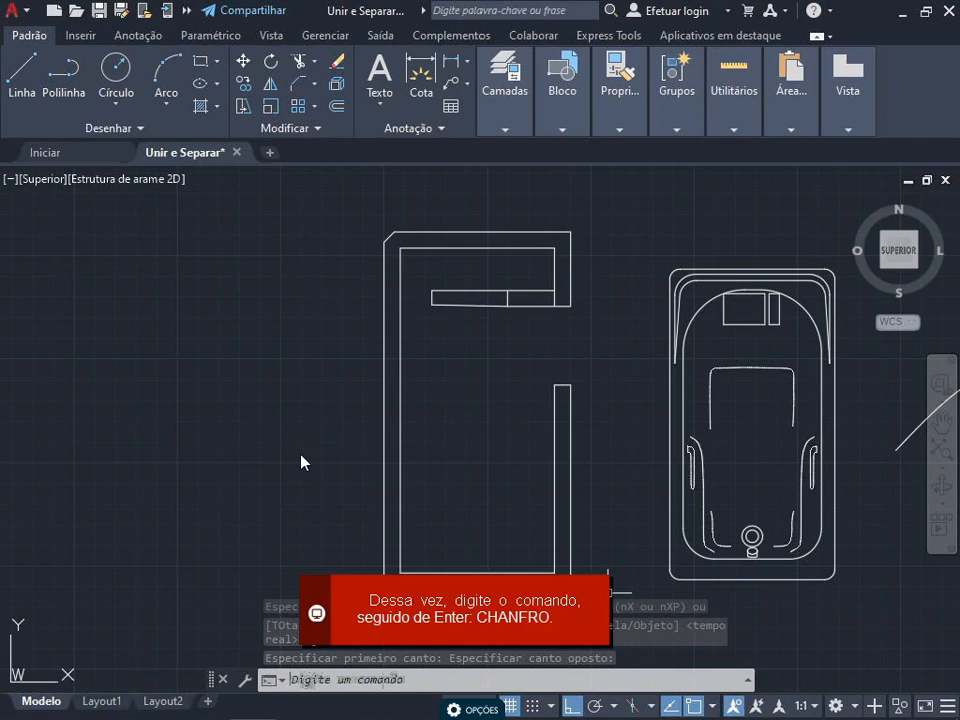
text(CHAN)
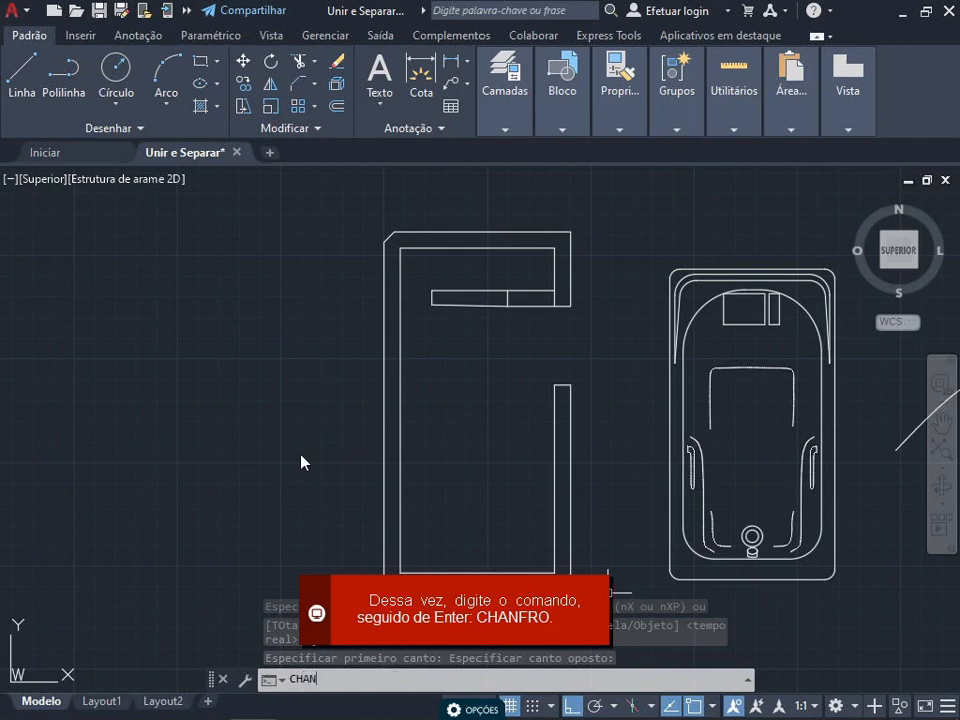
text(FRO)
key(Return)
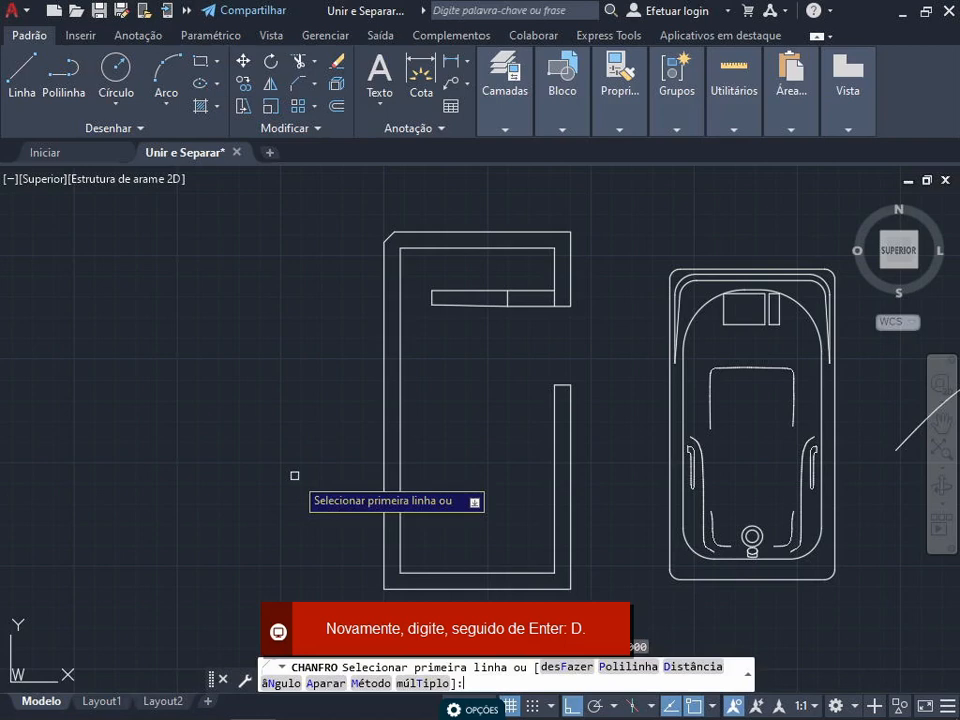
text(D)
key(Return)
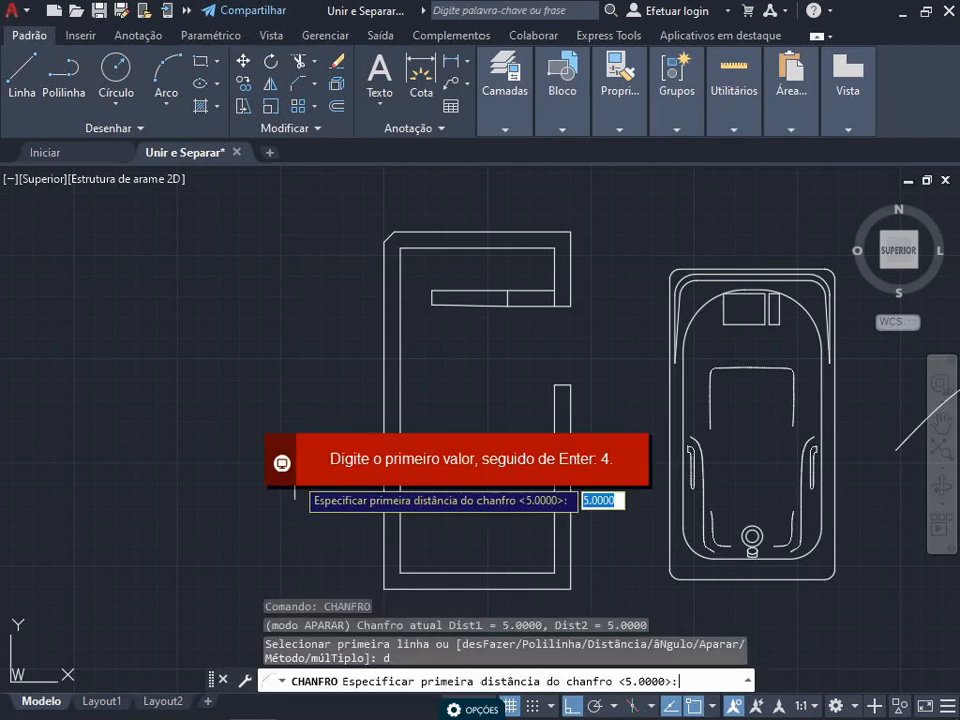
text(4)
key(Return)
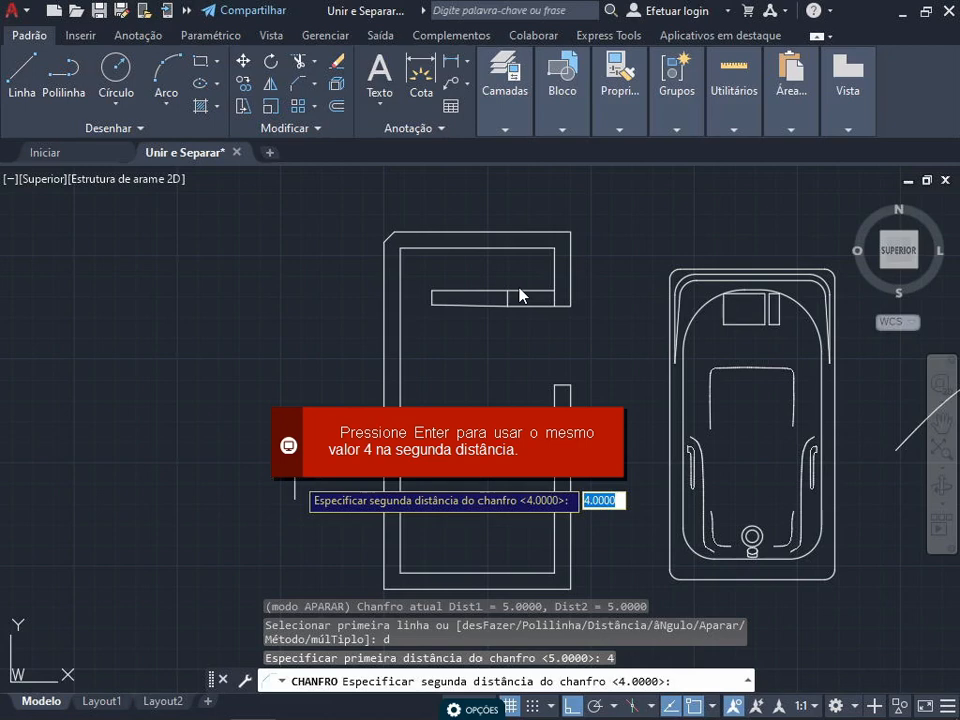
key(Return)
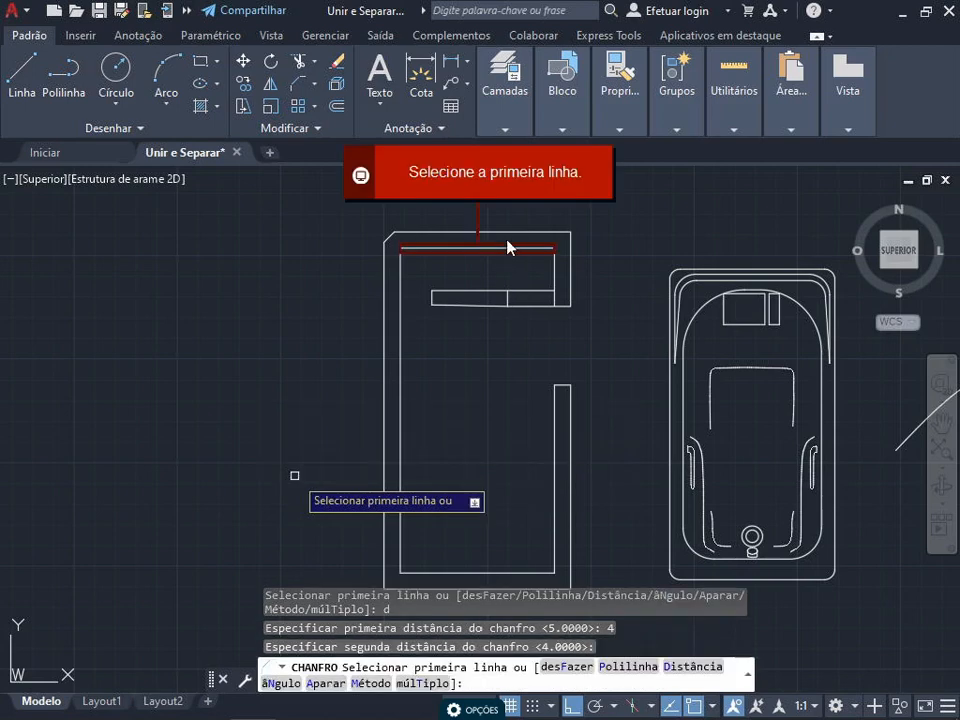
click(507, 247)
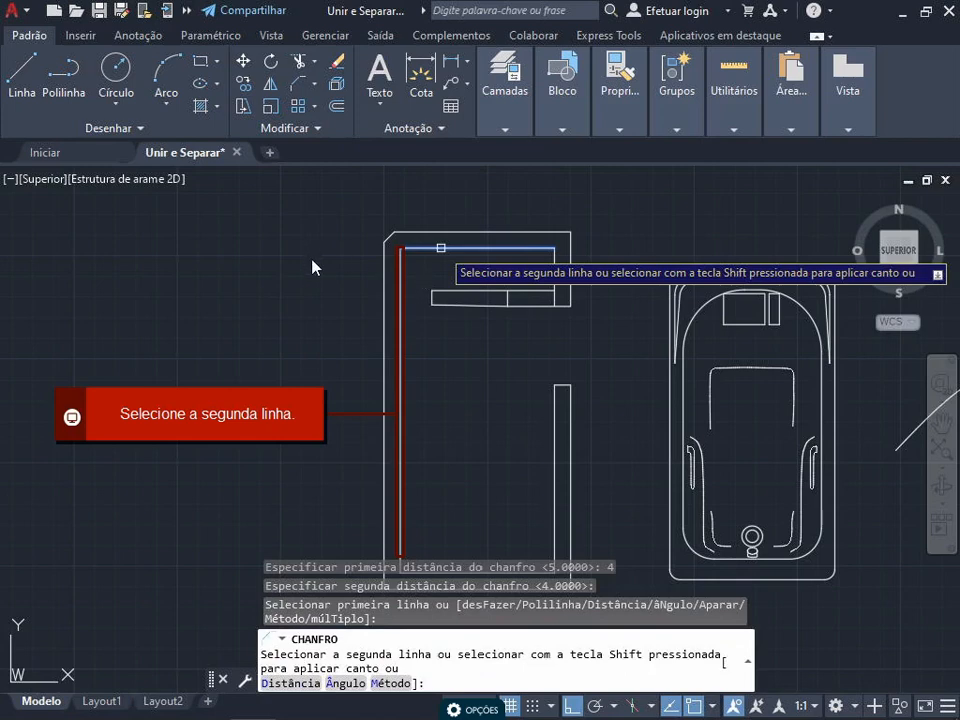
click(402, 328)
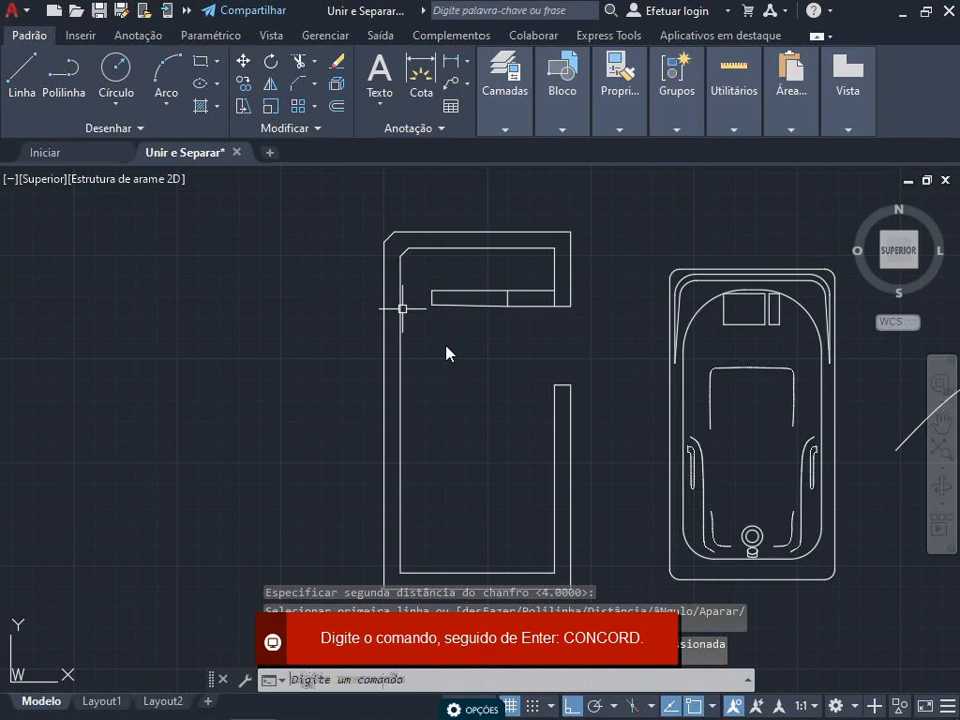
Fillet the outer rectangle's lower-left corner between its left and bottom sides with a radius of 6, using CONCORD.
text(CON)
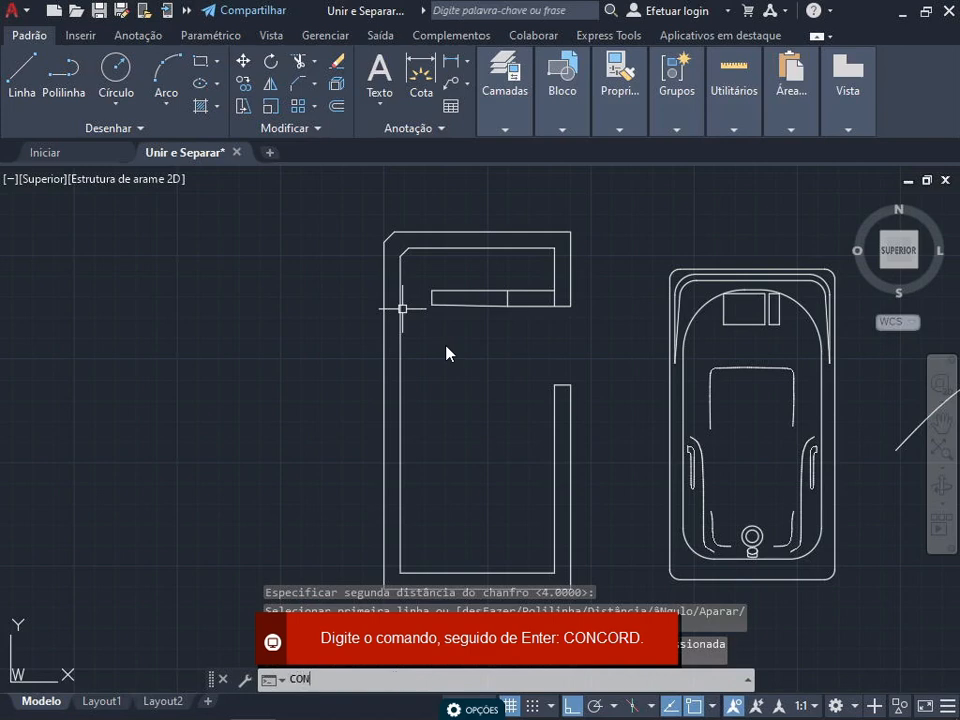
text(CORD)
key(Return)
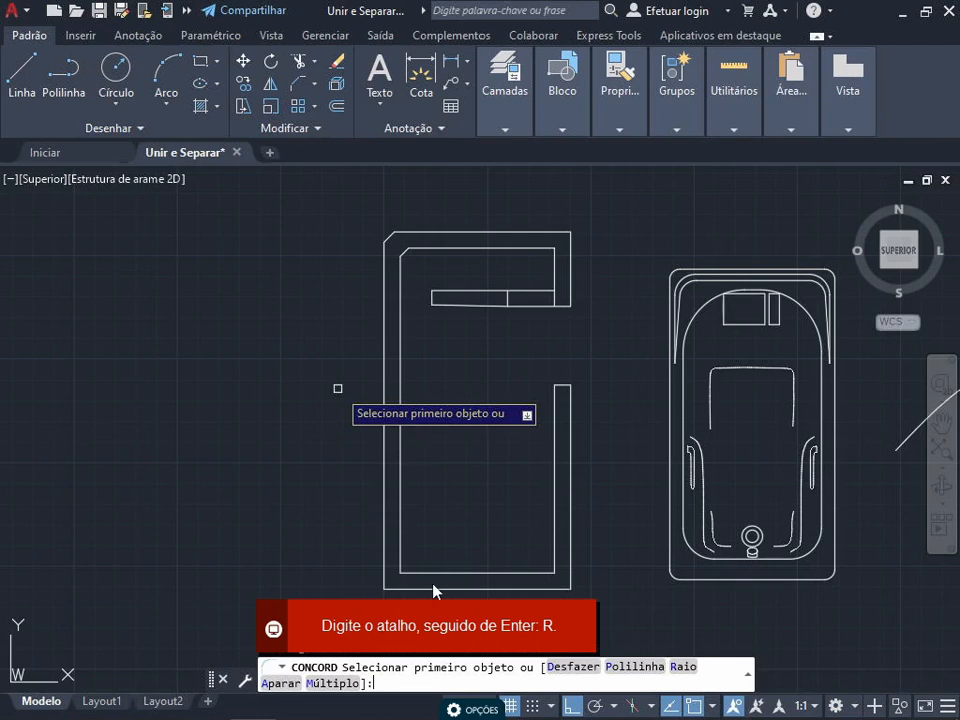
text(r)
key(Return)
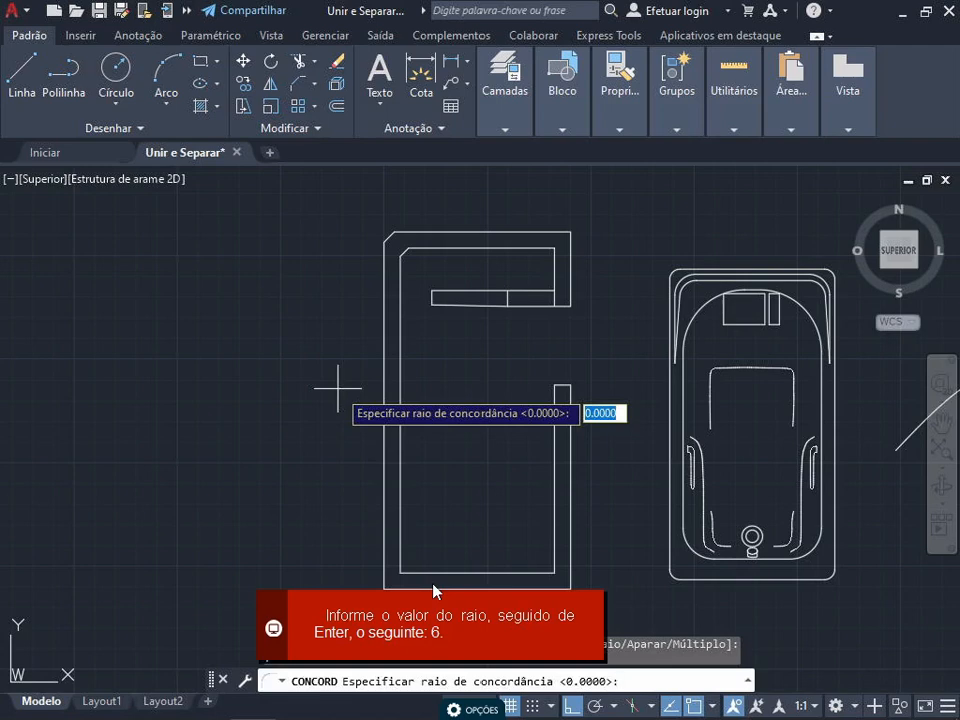
text(6)
key(Return)
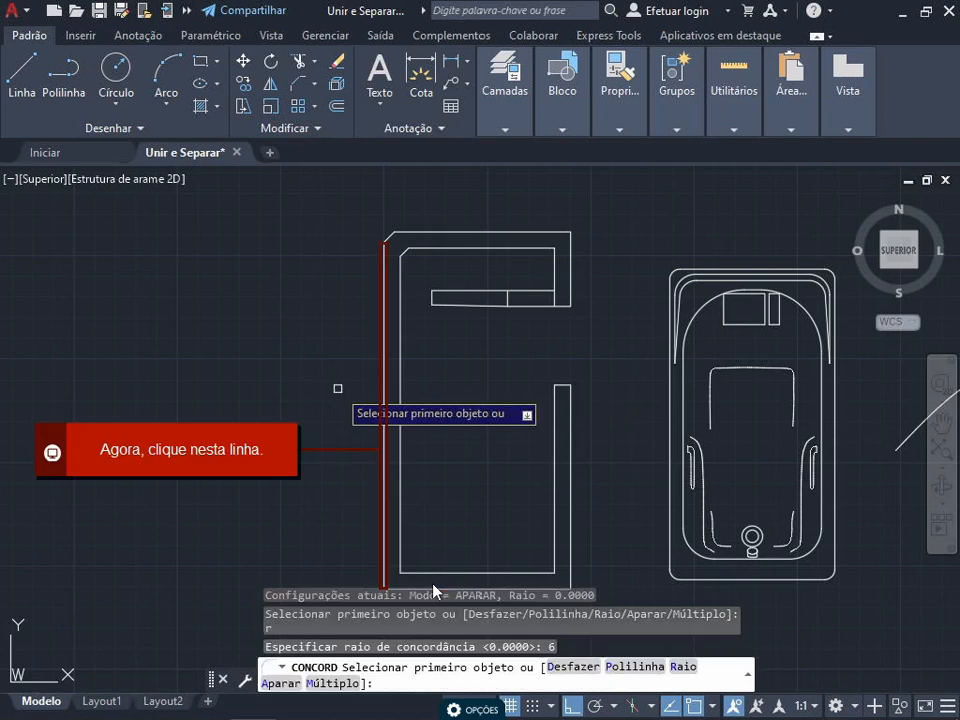
click(385, 566)
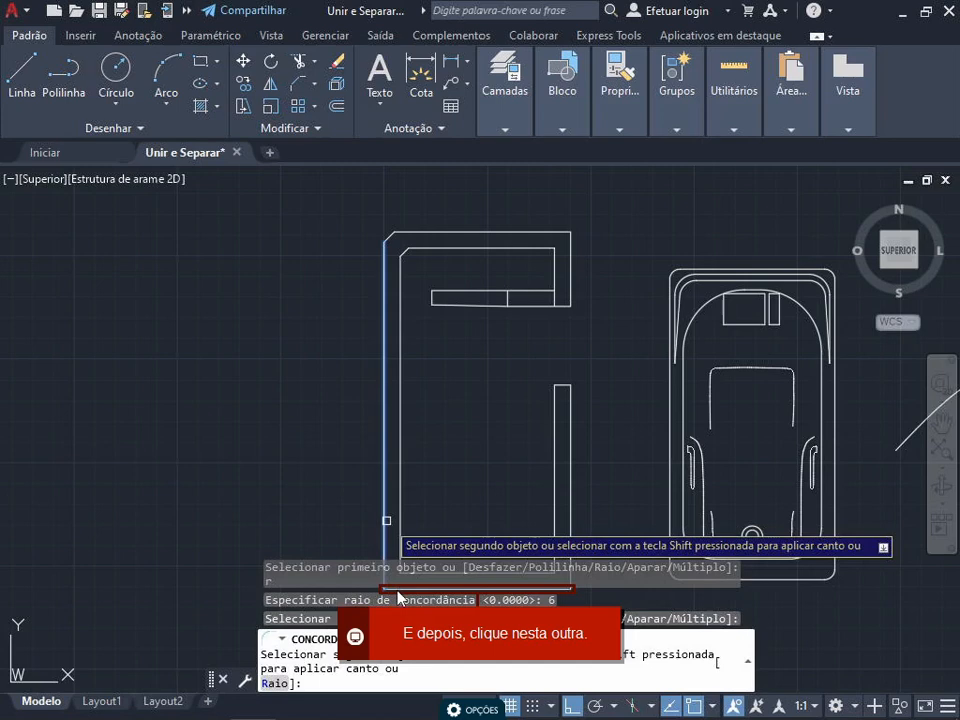
click(472, 588)
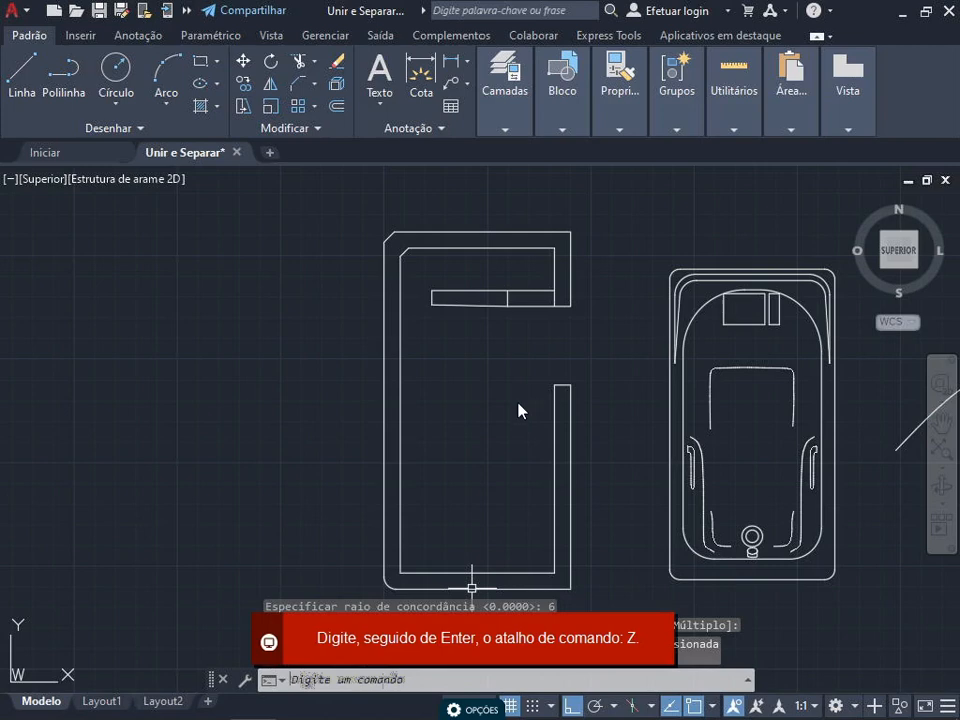
Blend the right end of the wavy curve with the lower end of the upper-right curve using Mesclar curvas.
text(Z)
key(Return)
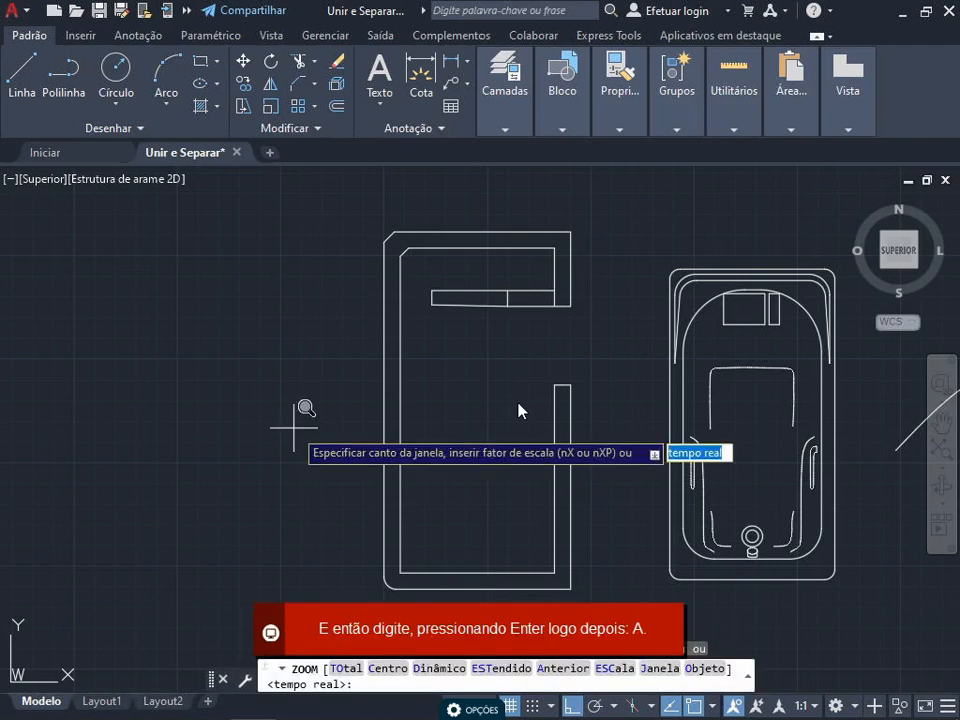
text(a)
key(Return)
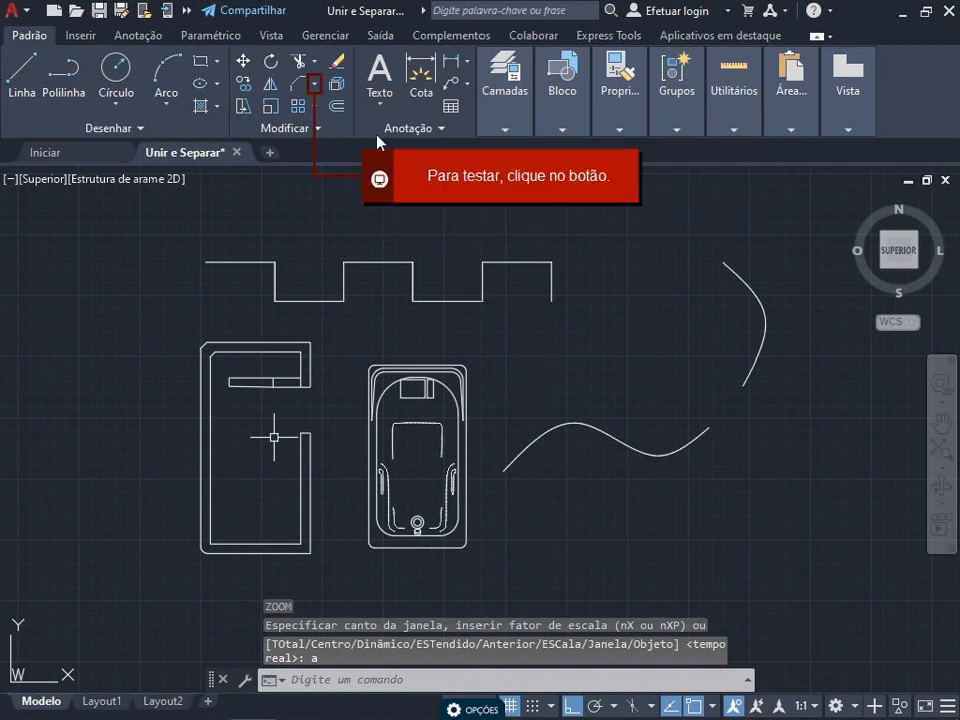
click(315, 85)
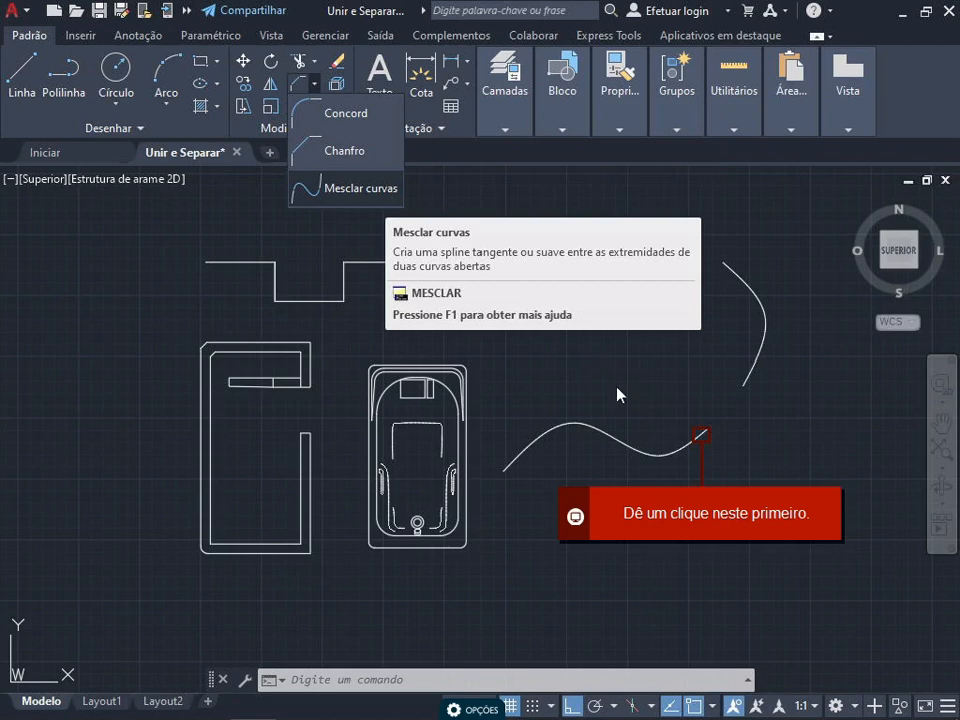
click(702, 437)
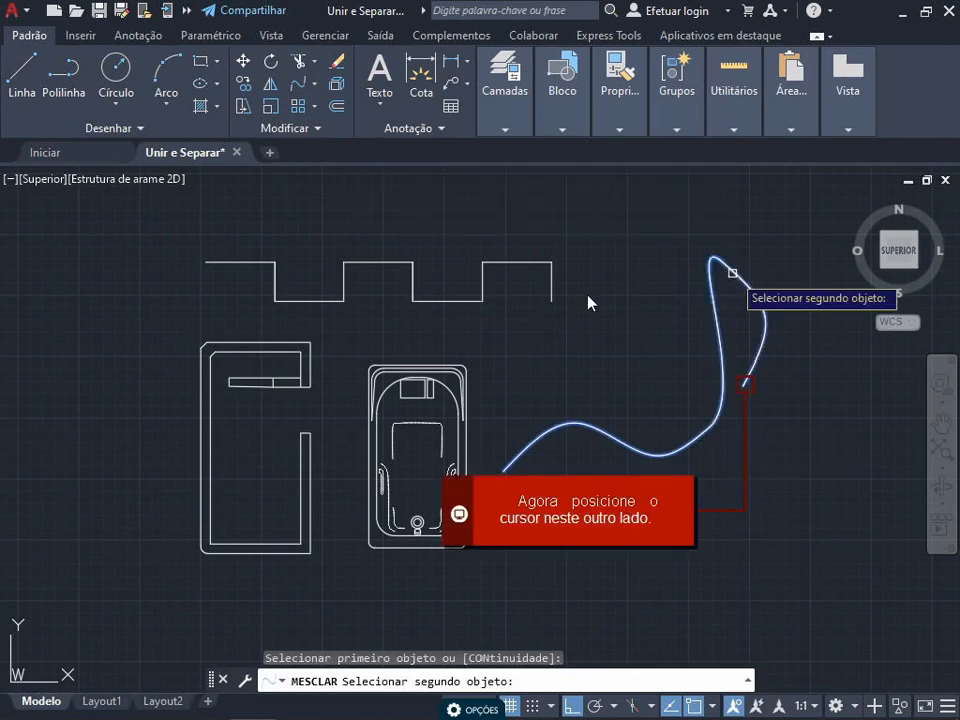
click(752, 371)
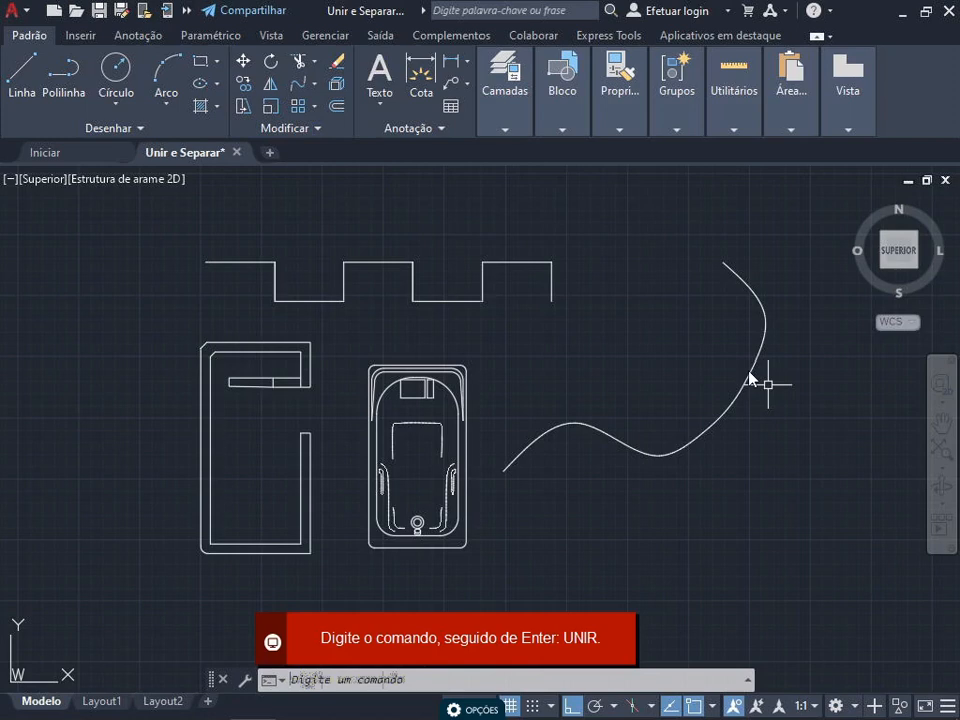
Join the wavy curve, the connecting blend and the upper-right curve with UNIR, and select the joined curve to check it.
text(UNIR)
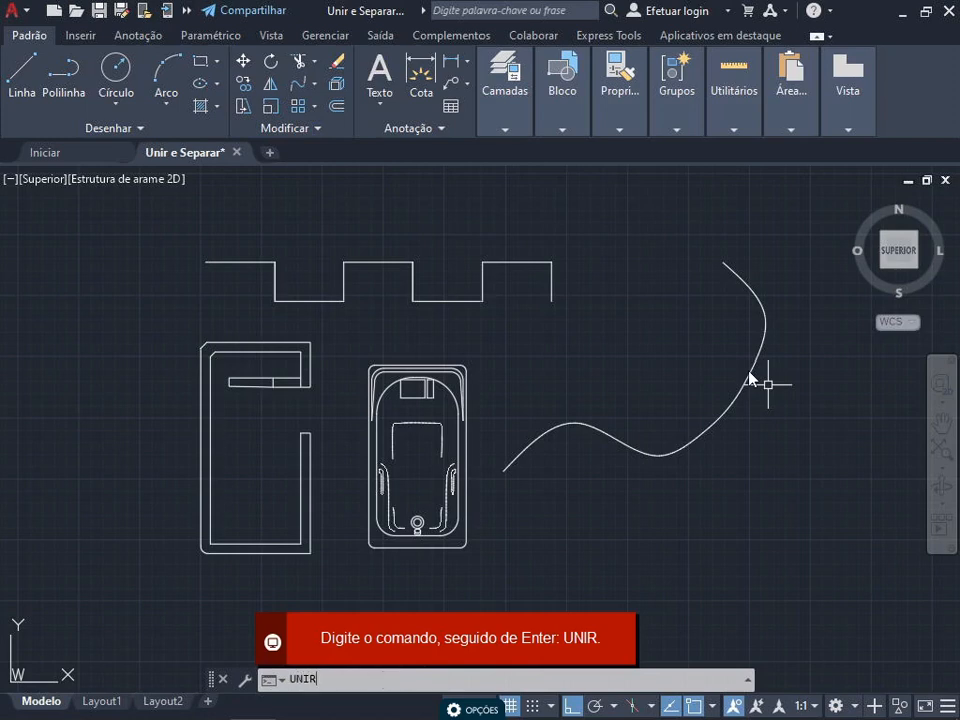
key(Return)
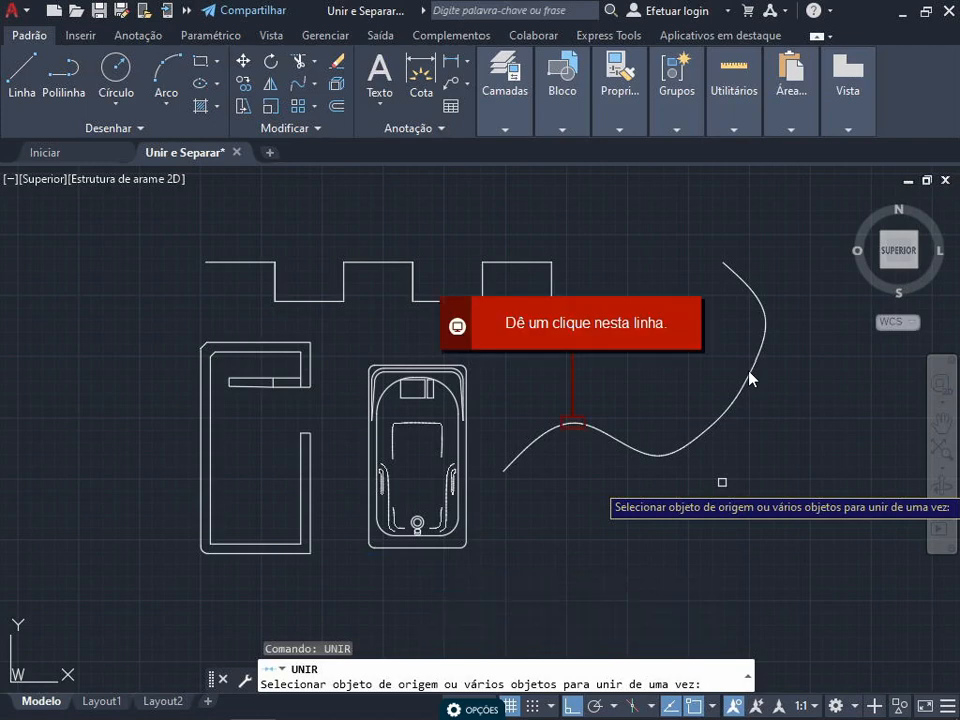
click(579, 427)
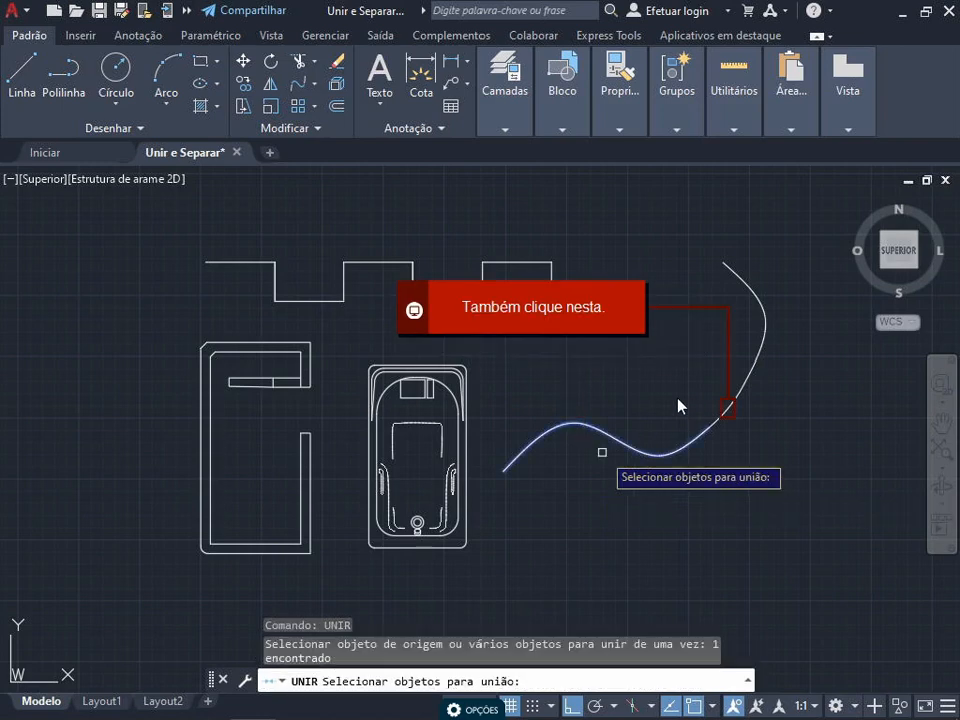
click(725, 411)
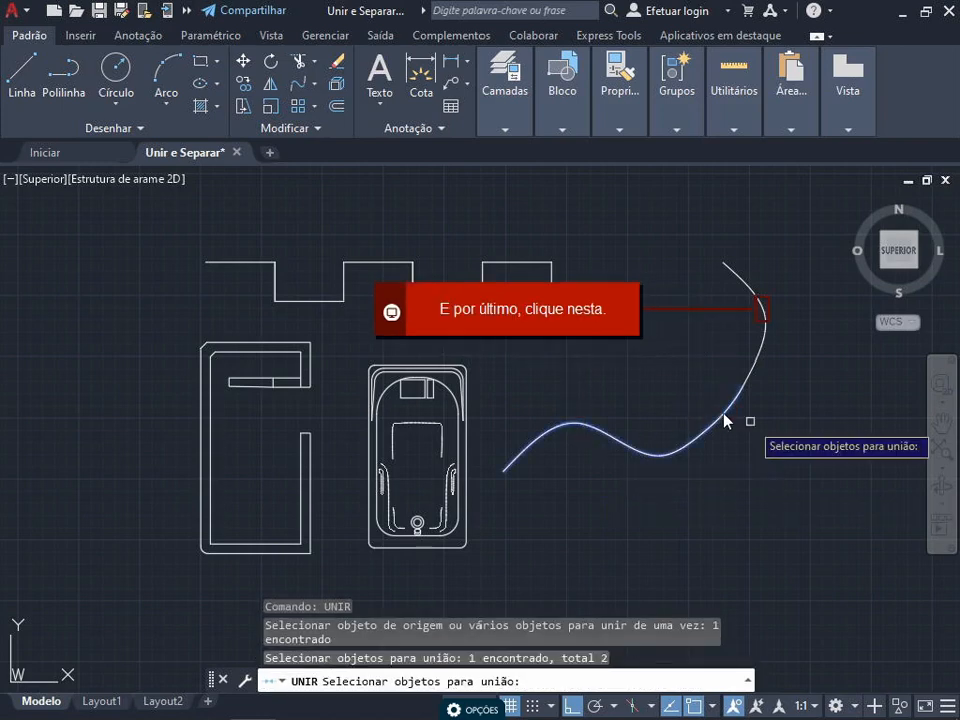
click(765, 317)
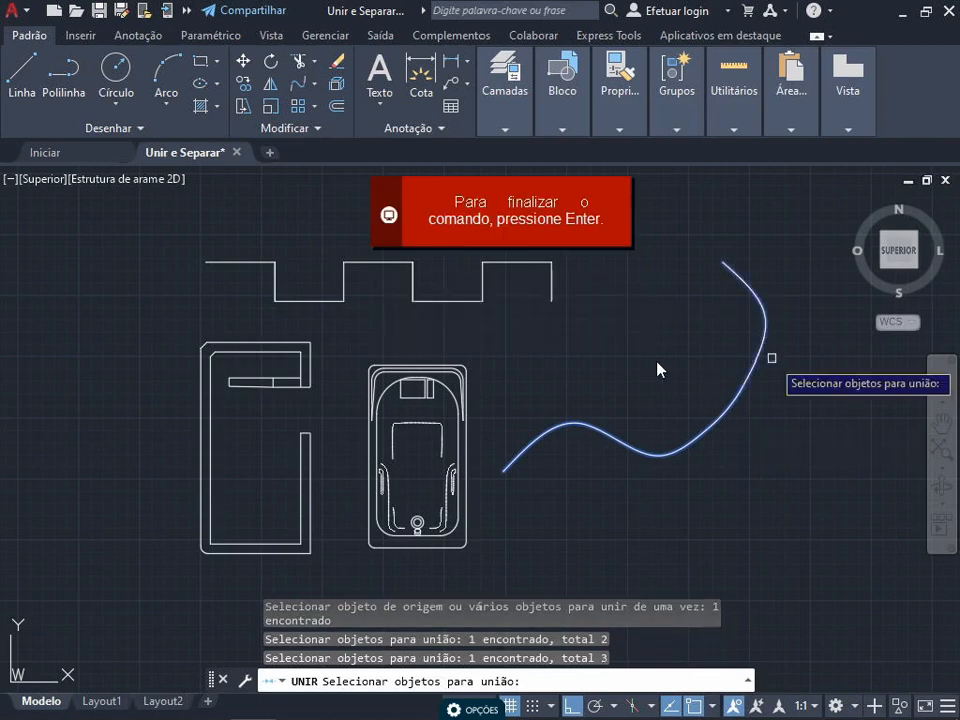
key(Return)
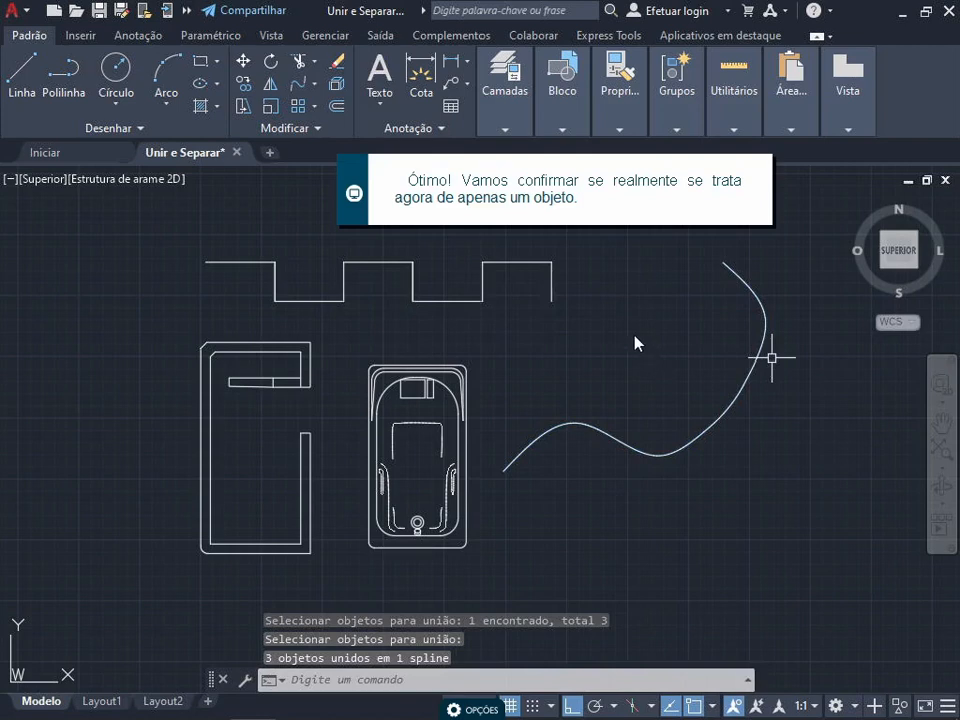
click(738, 398)
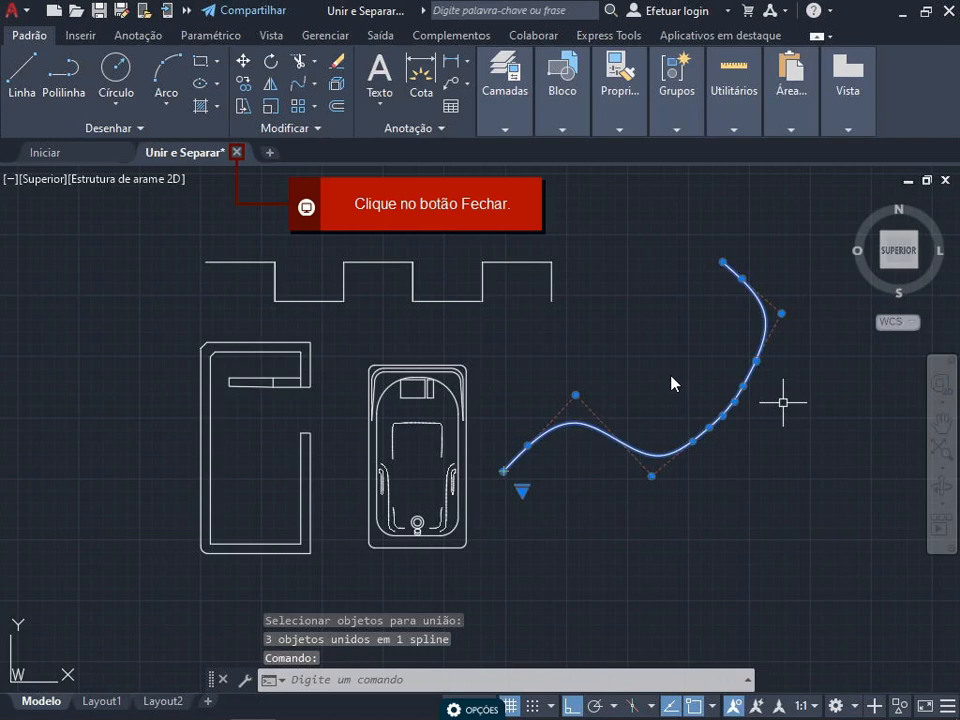
Close the Unir e Separar drawing.
click(237, 153)
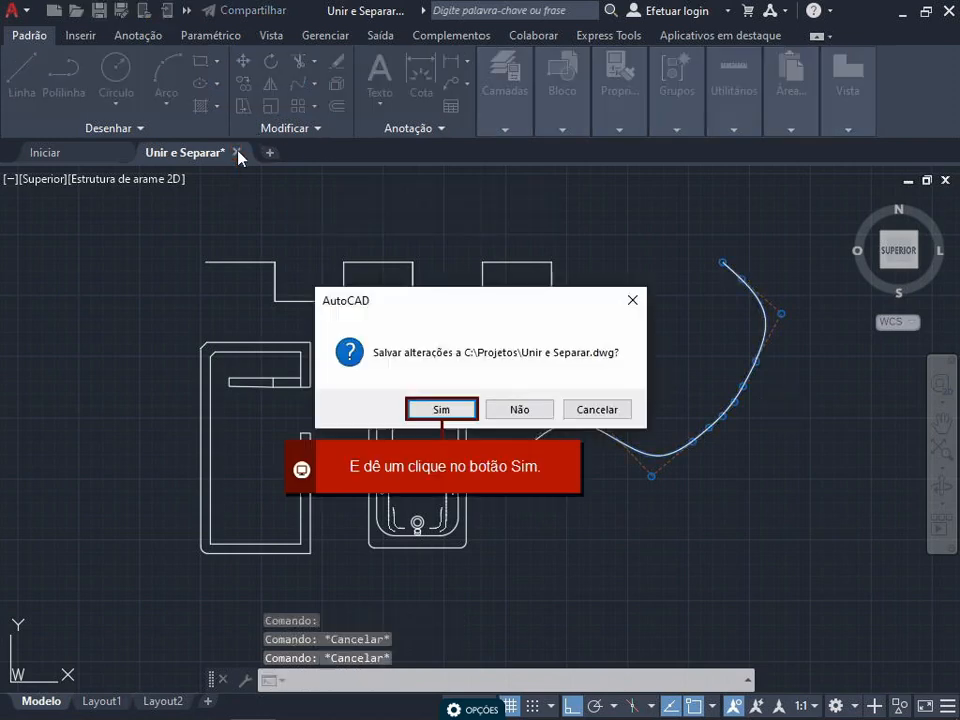